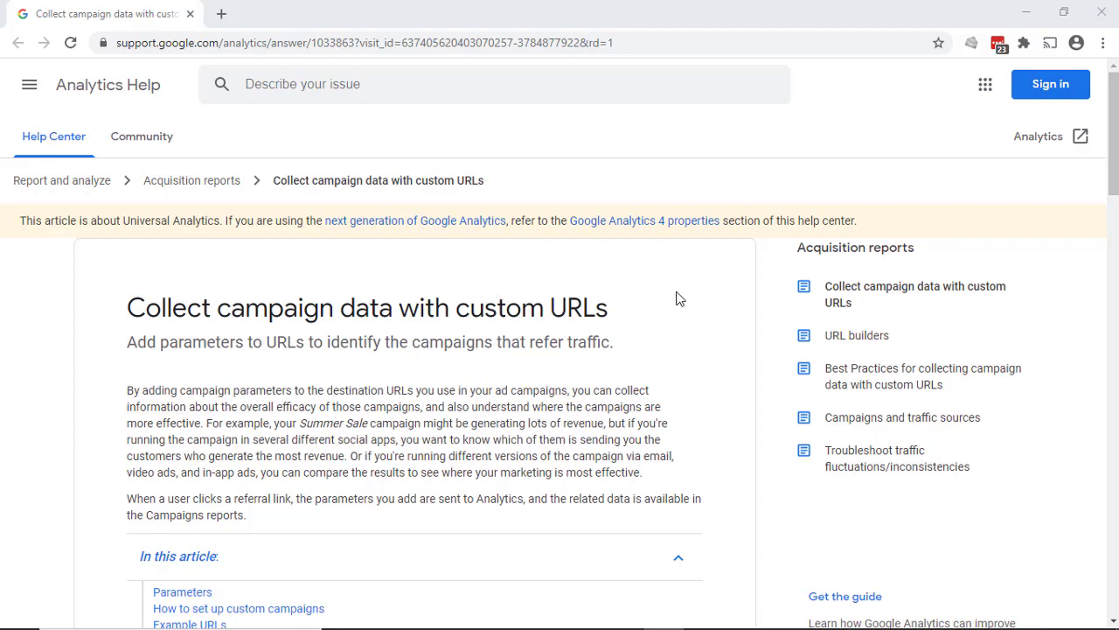
- Review the UTM parameter descriptions and highlight the example custom-campaign URL in the Analytics Help article
scroll(675, 293, "down", 2)
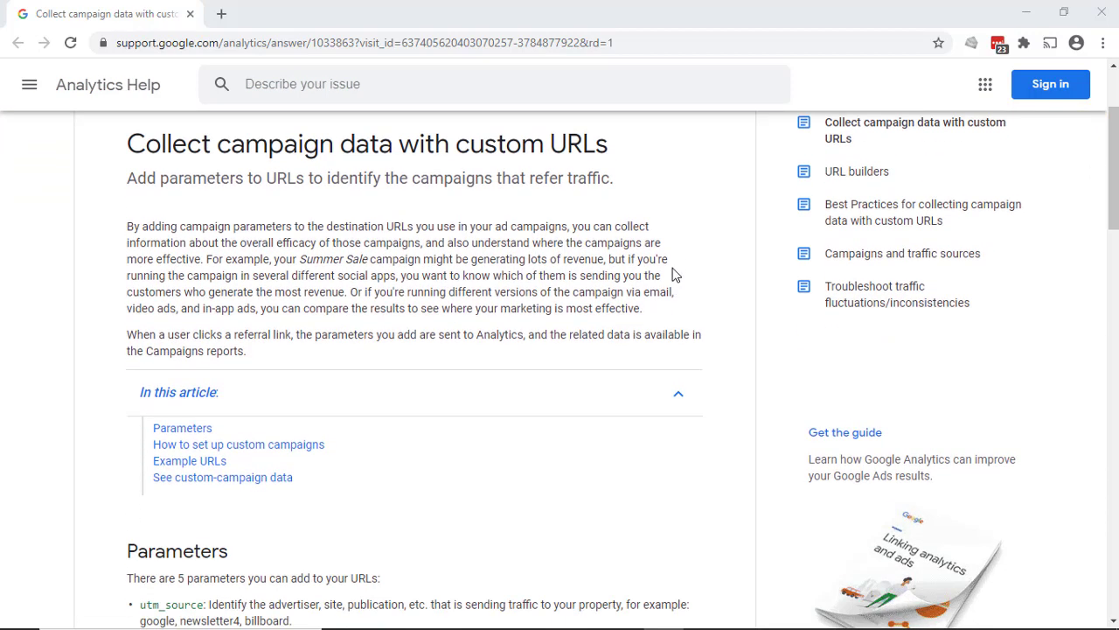
scroll(672, 260, "down", 1)
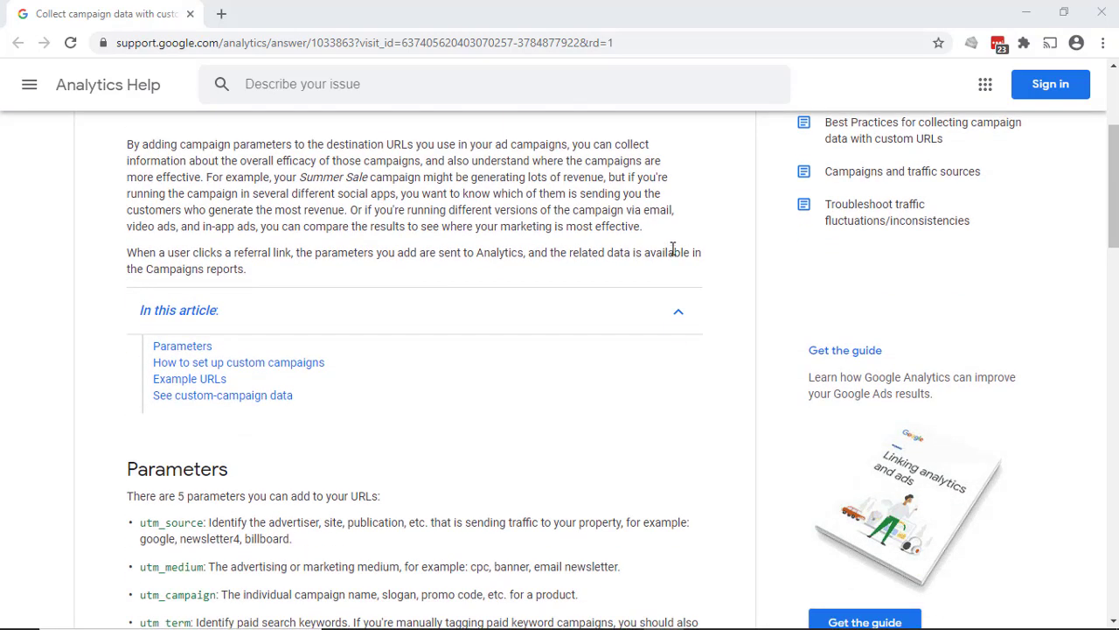
scroll(674, 248, "down", 2)
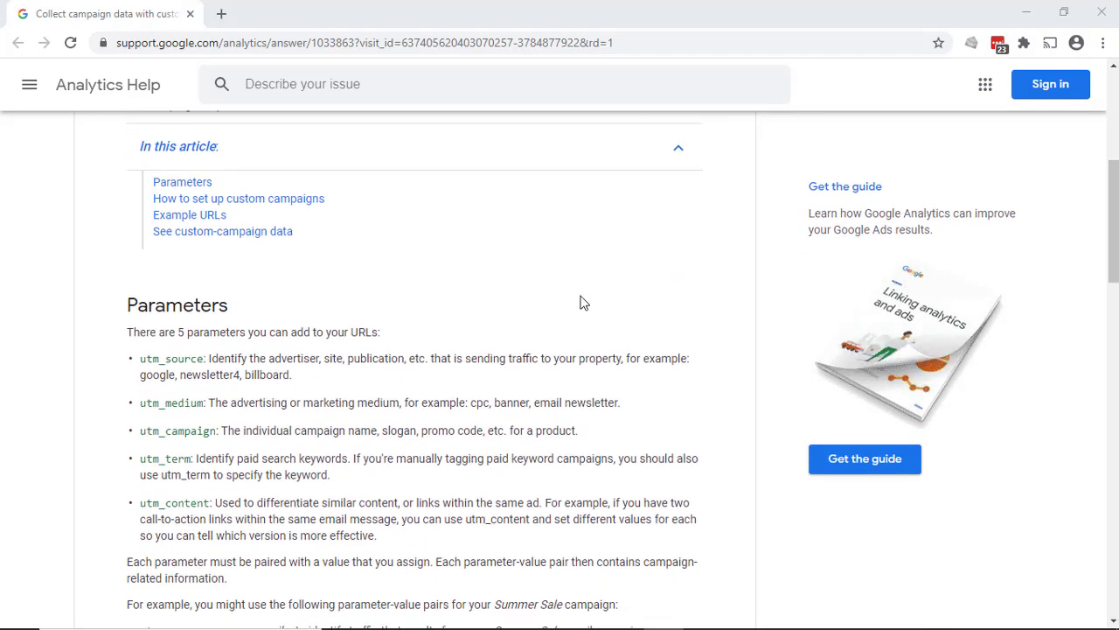
scroll(590, 277, "down", 1)
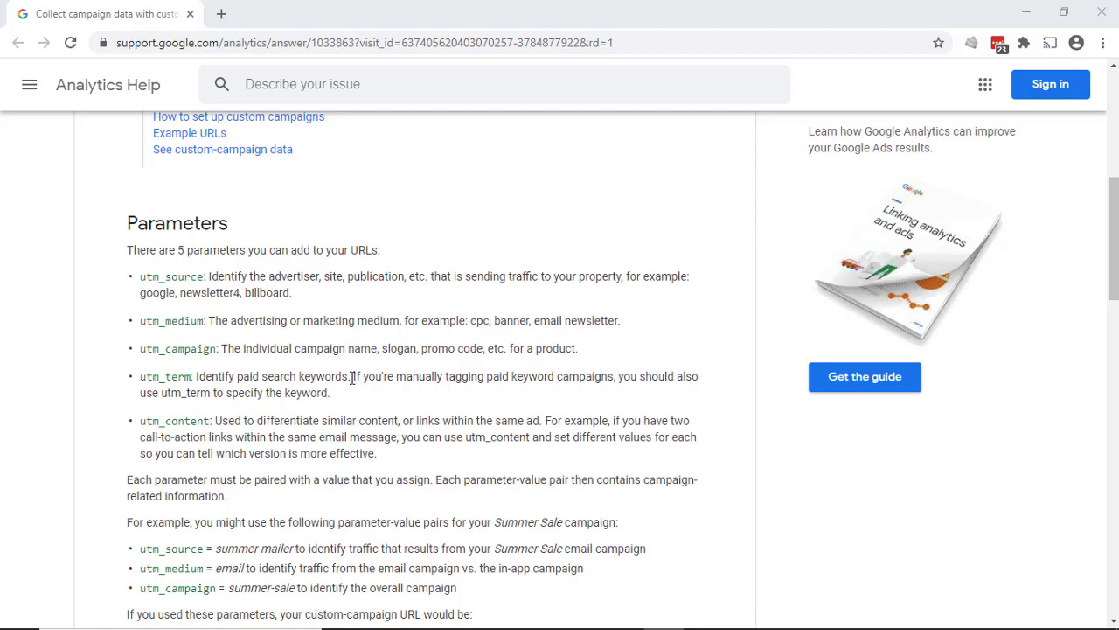
scroll(353, 375, "down", 1)
scroll(352, 367, "down", 1)
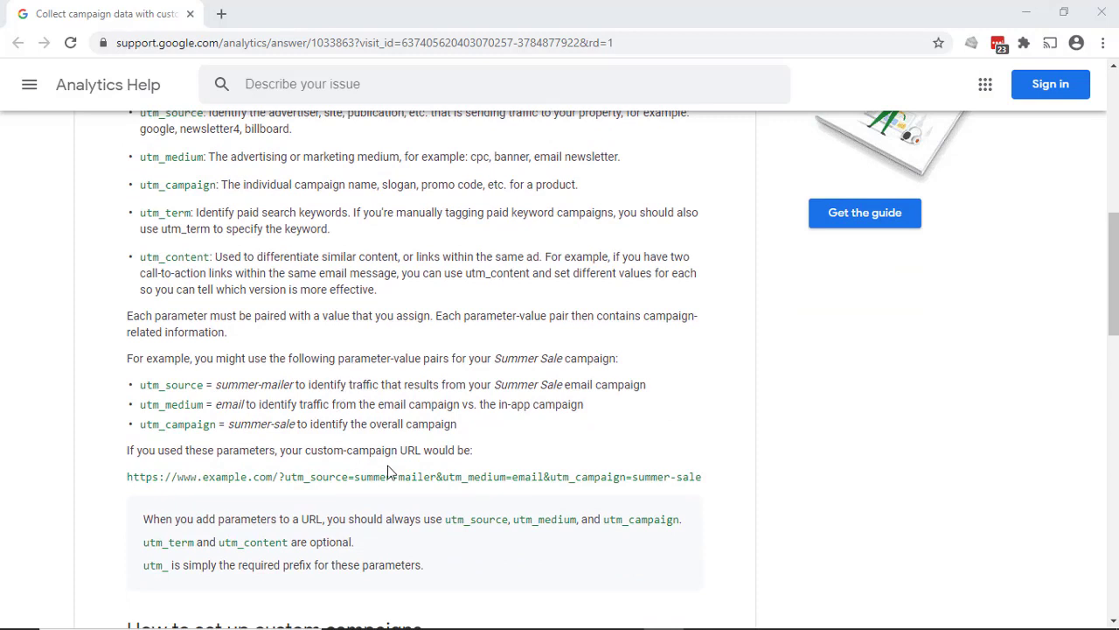
triple_click(705, 478)
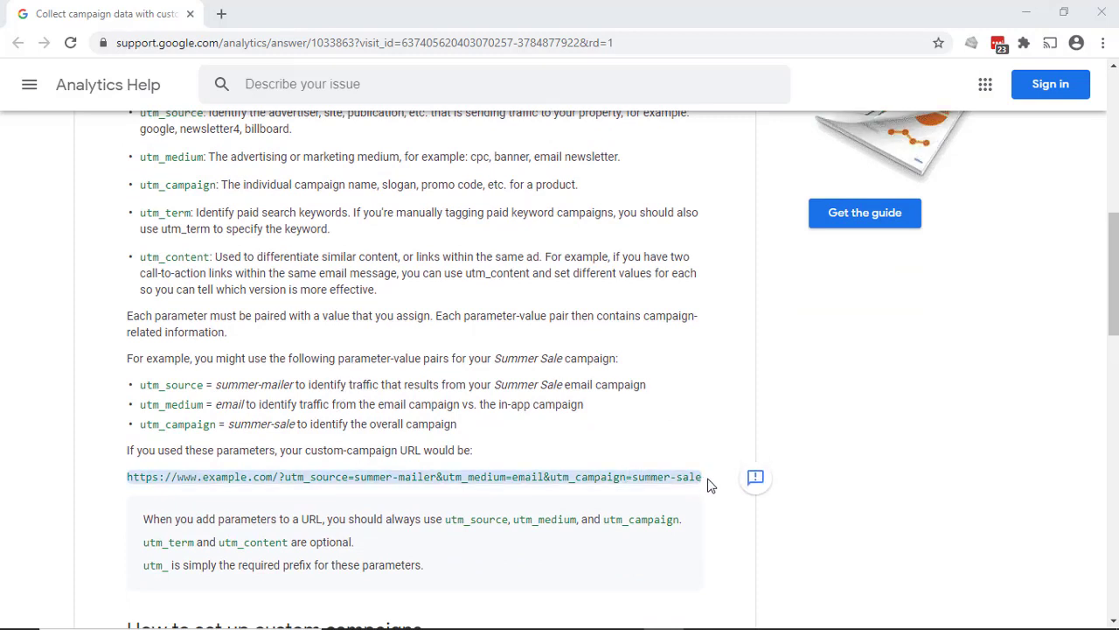
left_click(709, 485)
left_click_drag(127, 478, 706, 472)
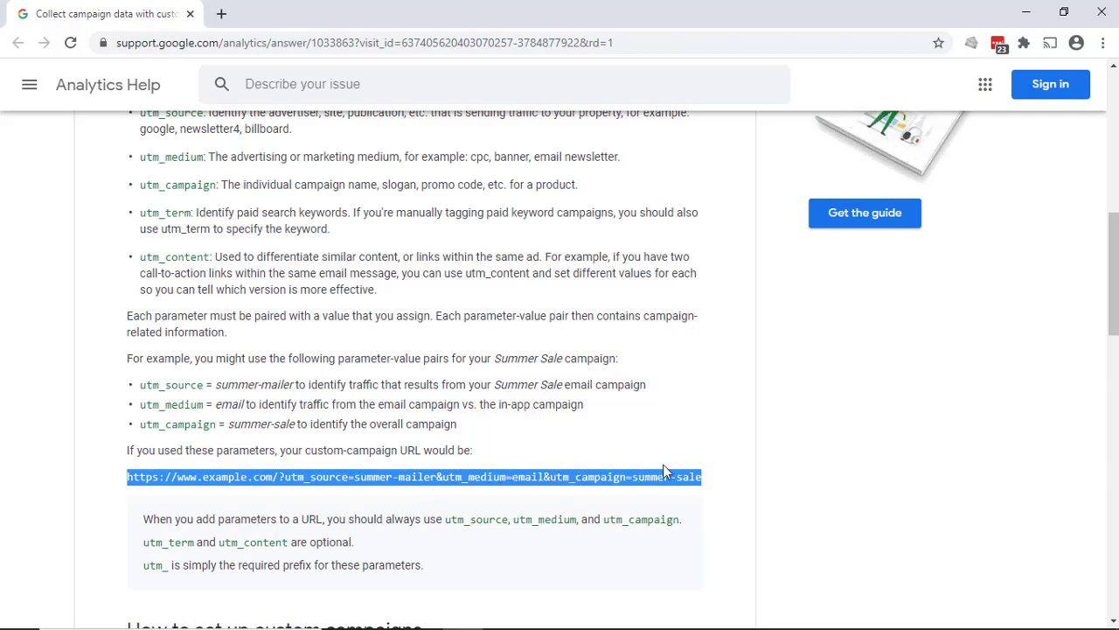
scroll(639, 429, "down", 2)
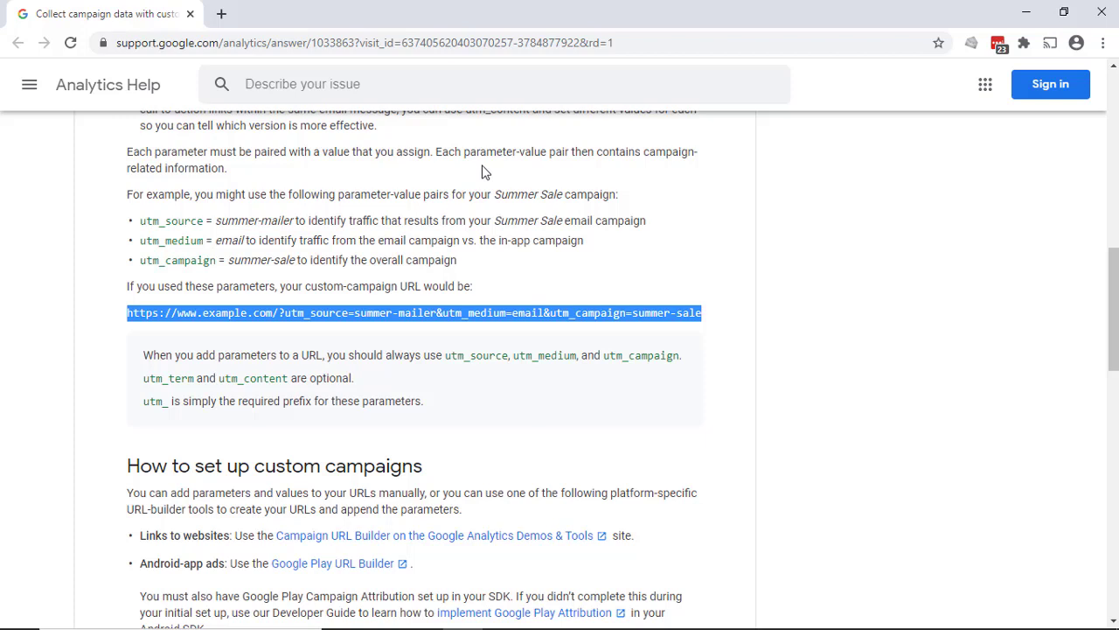
left_click(121, 614)
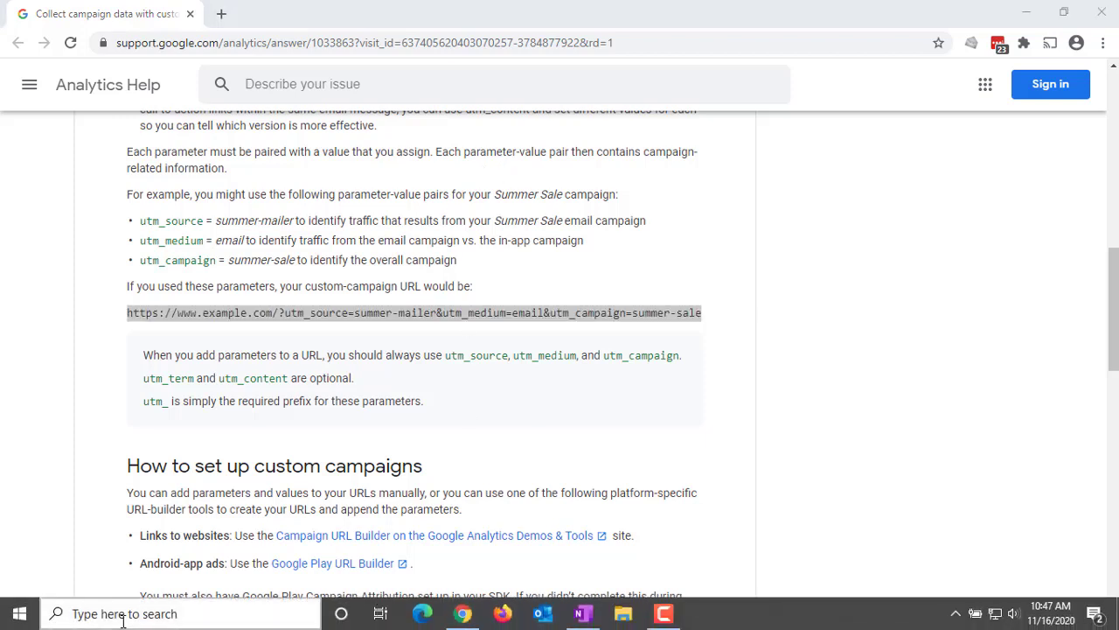
type("note")
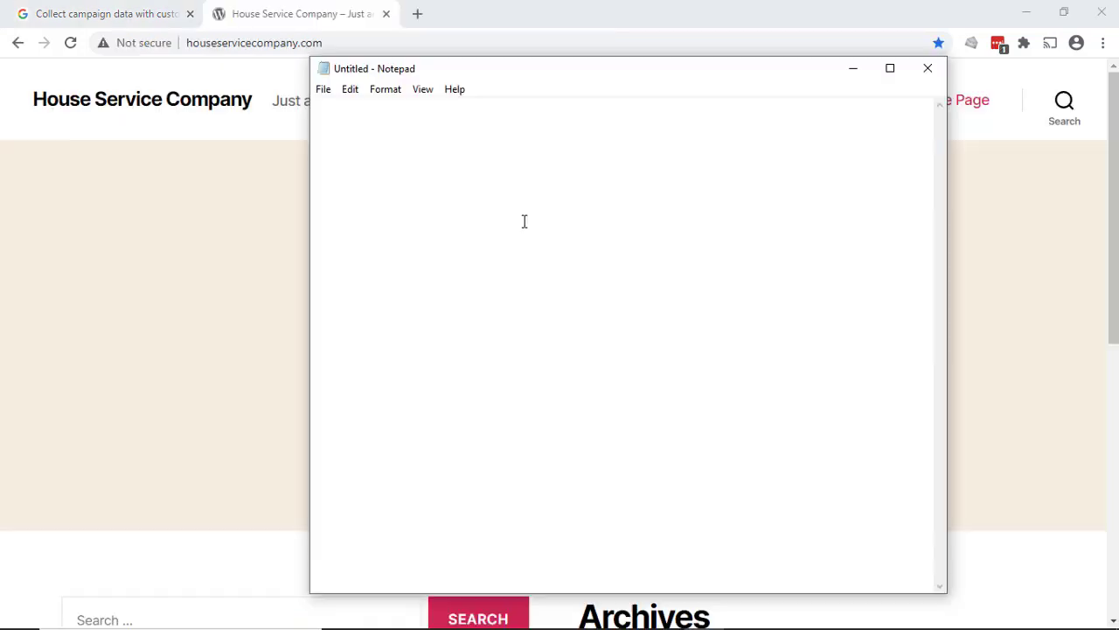
type("http://houseservicecompany.com/")
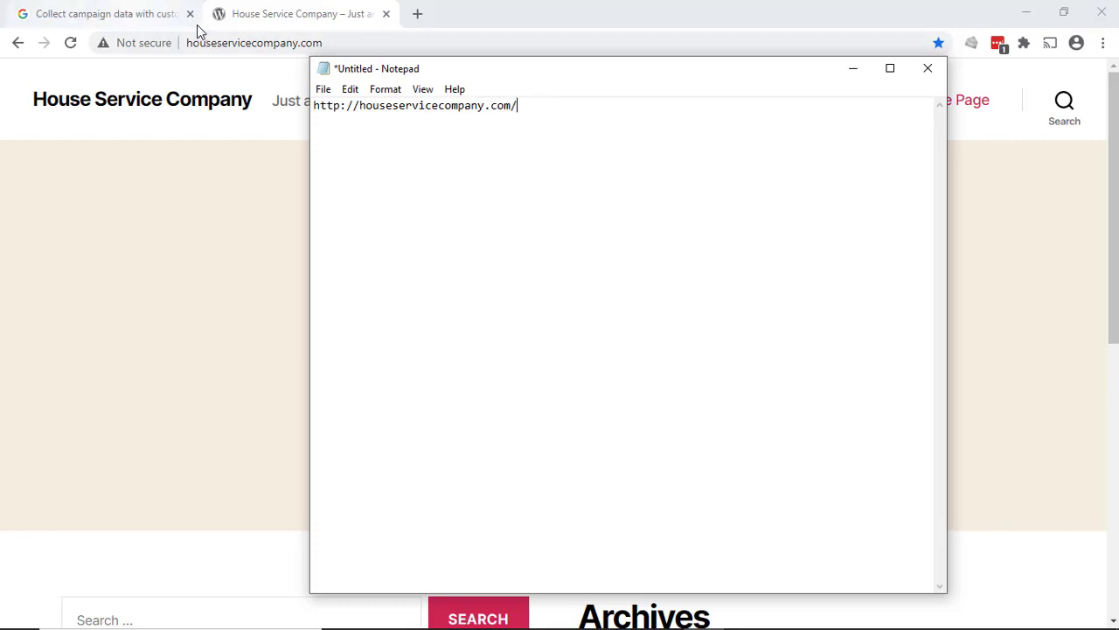
- With the help article visible beside Notepad, append ?utm_source=advertiser&utm_medium=web&utm to the home page address
left_click(128, 18)
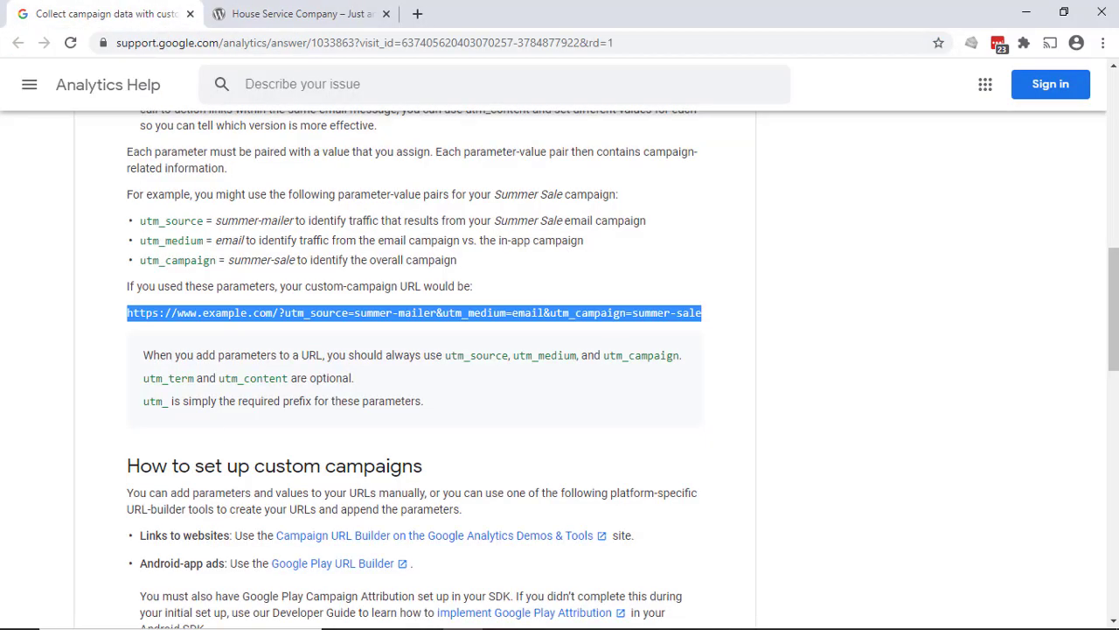
mouse_move(640, 616)
left_click(703, 615)
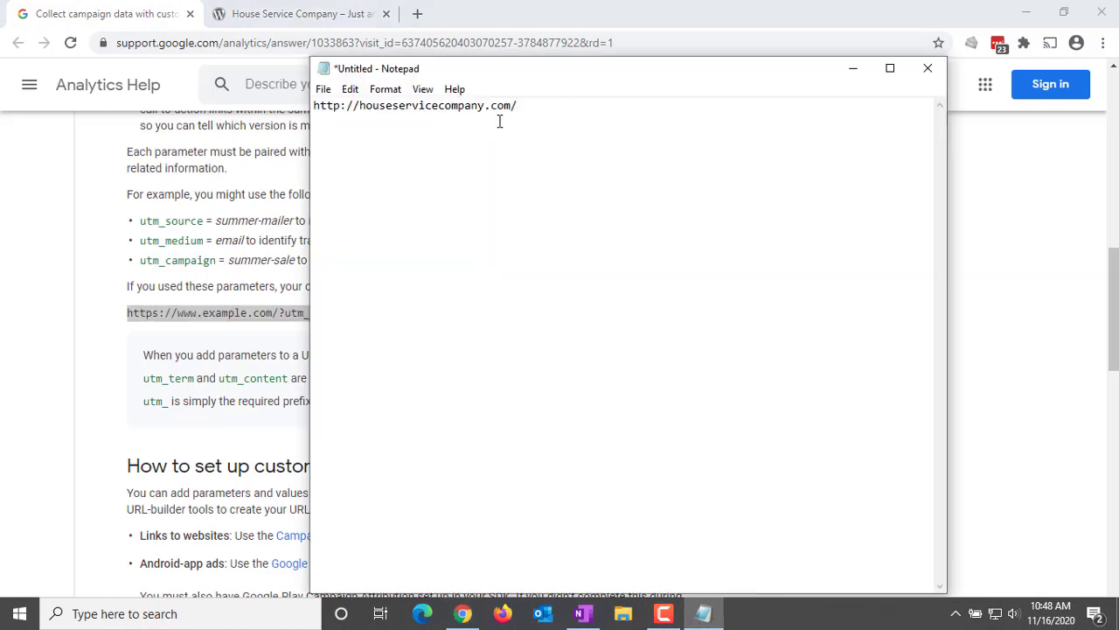
left_click_drag(521, 68, 623, 72)
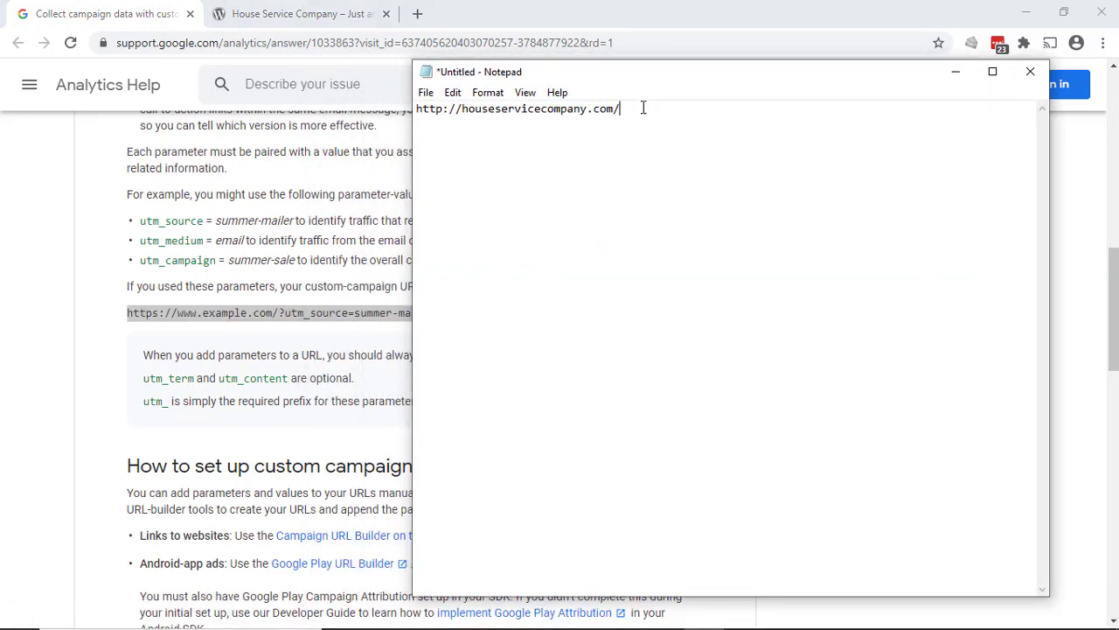
type("?utm_source=advertiser&")
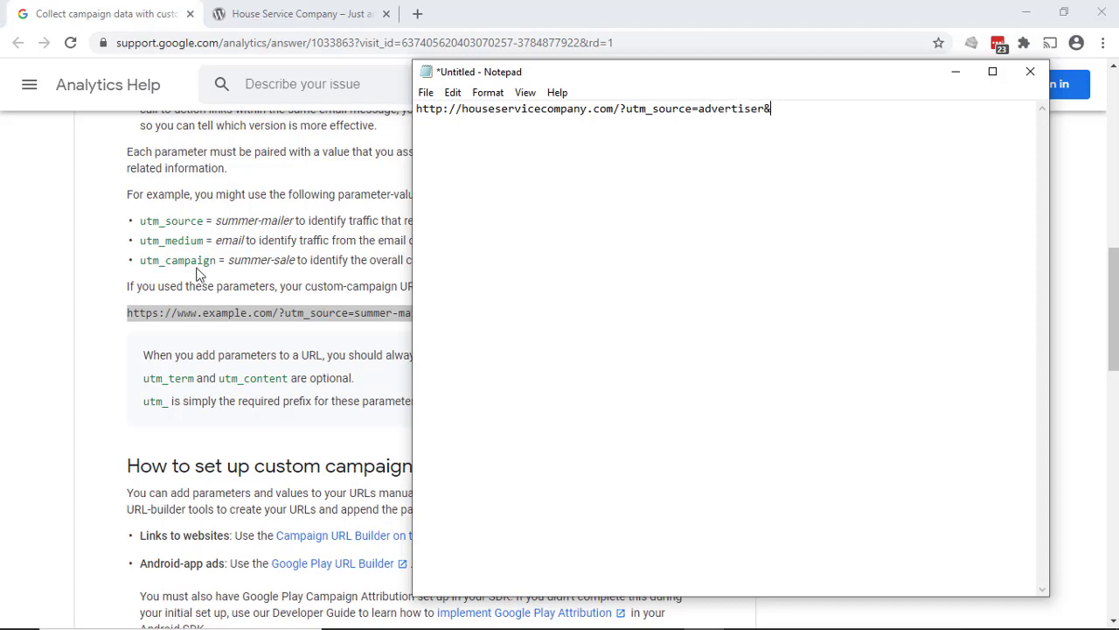
type("utm_medium=web&utm")
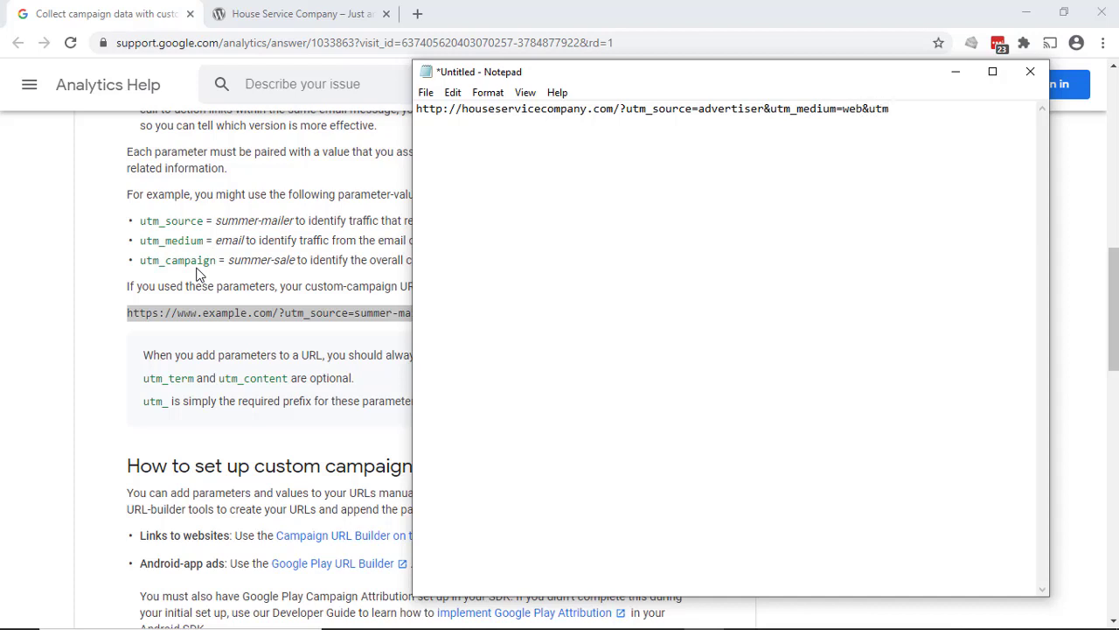
- Complete the address with the campaign parameter utm_campaign=testcampaign and widen the Notepad window slightly
type("_camp")
key("BackSpace")
key("BackSpace")
key("BackSpace")
type("ampaign=test")
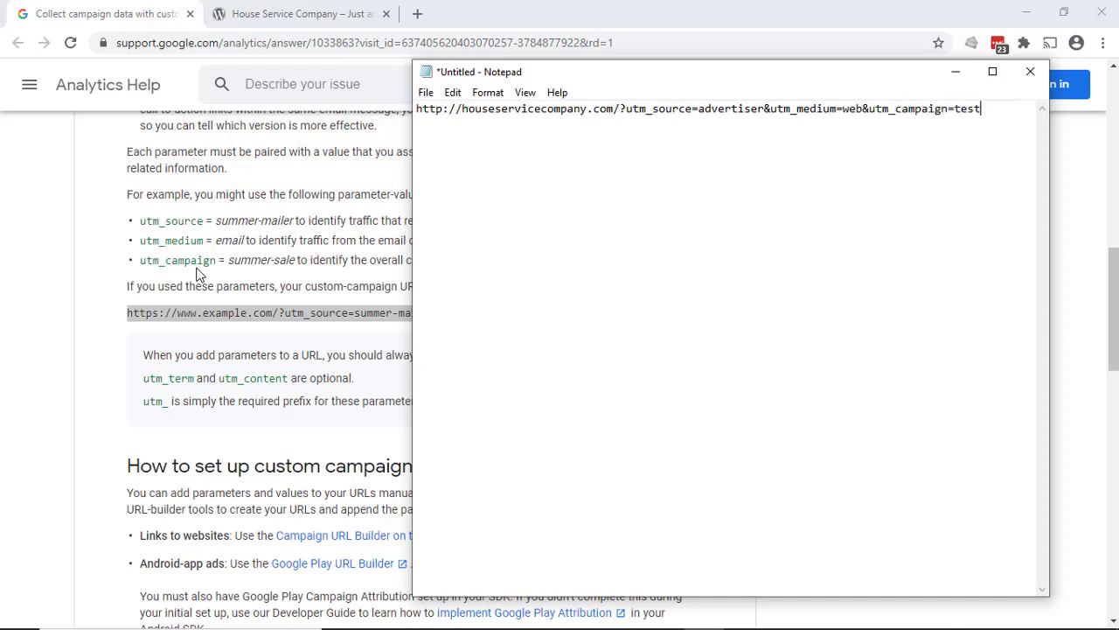
type(" c")
key("BackSpace")
type("ca")
key("BackSpace")
key("BackSpace")
type("campaign")
left_click_drag(1049, 209, 1081, 210)
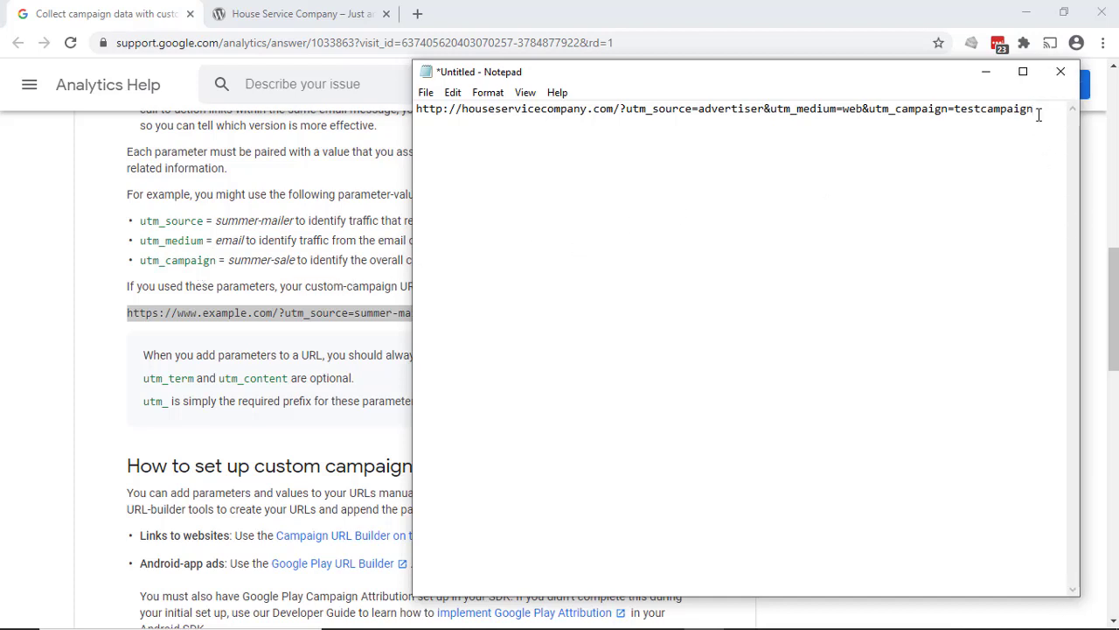
- Copy the tagged home page URL, close the old House Service Company tab in Chrome, and load the URL in a new tab
left_click_drag(1038, 108, 388, 109)
key("ctrl+c")
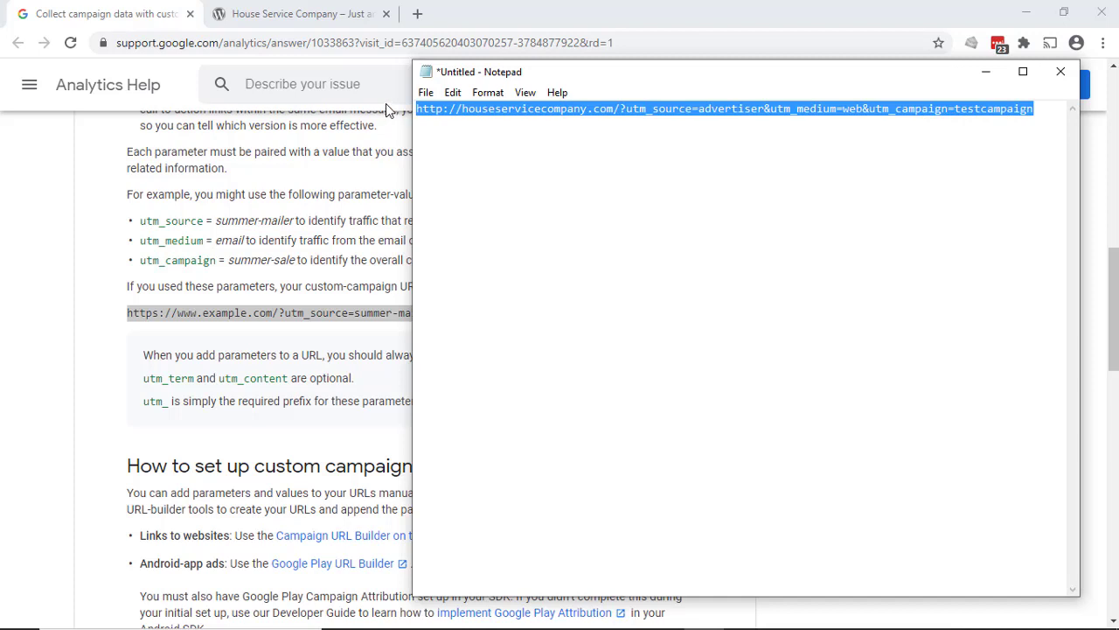
left_click(386, 14)
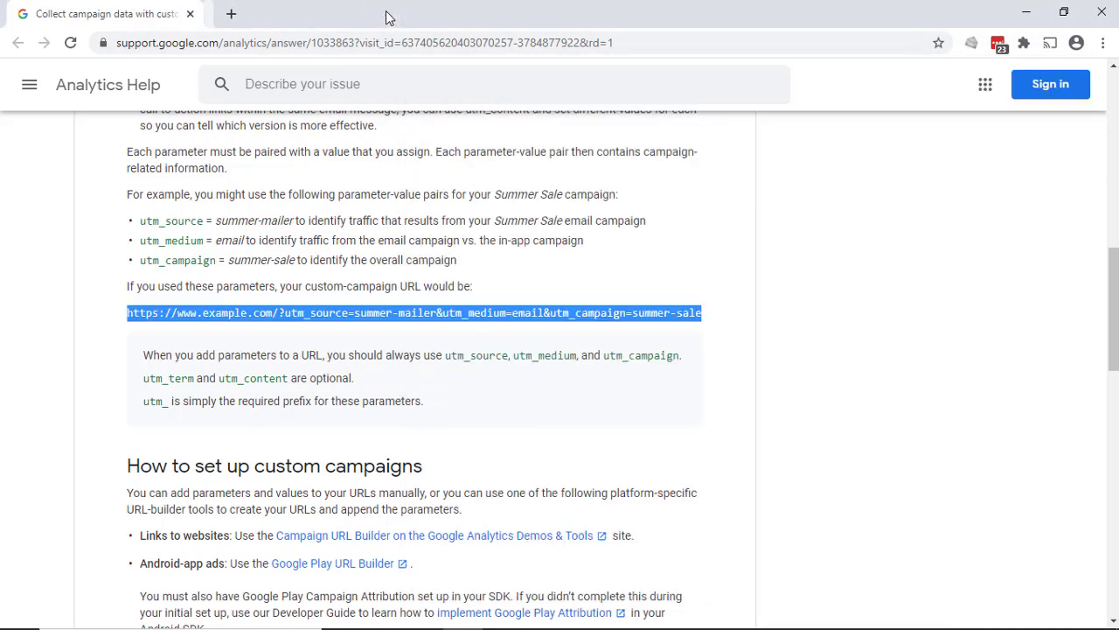
left_click(229, 17)
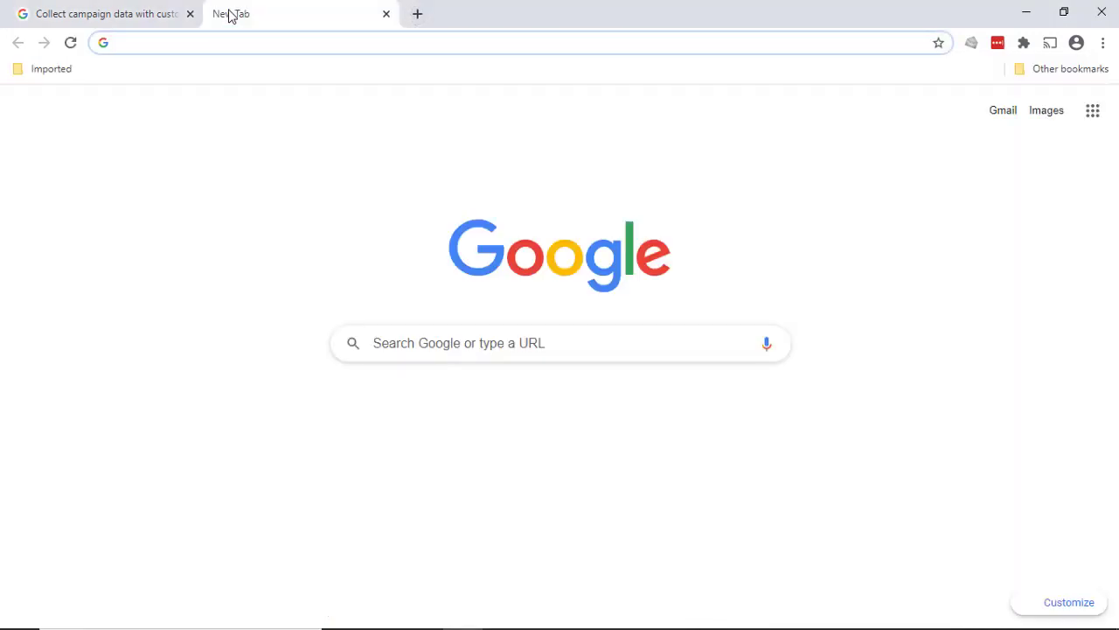
key("ctrl+v")
key("Return")
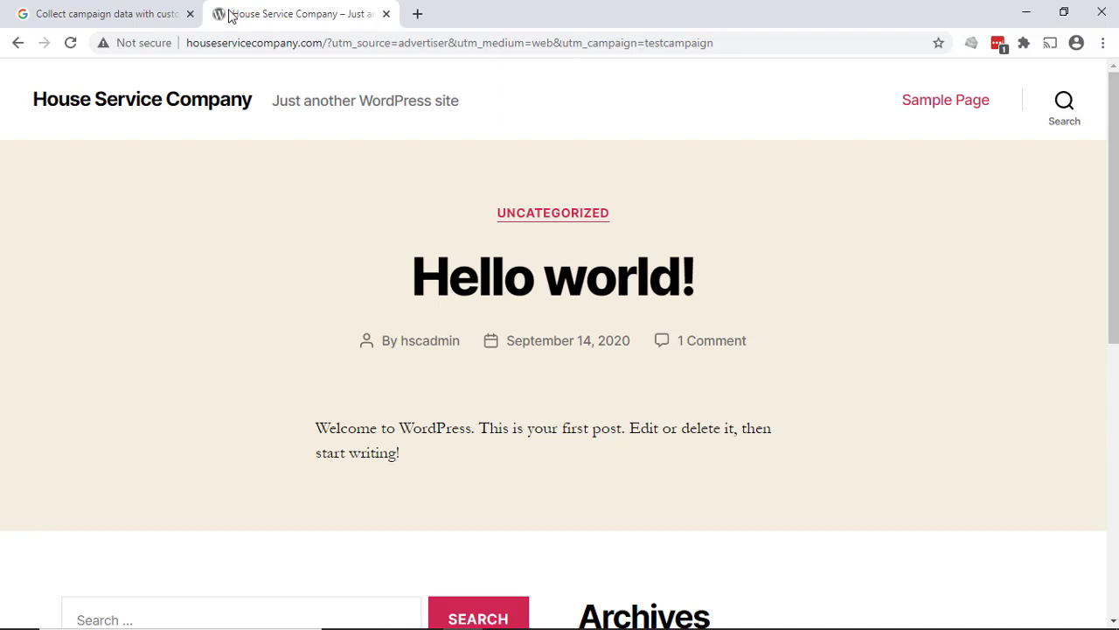
- Follow the site title link to the home page, return to the tagged page, and examine its URL
left_click(171, 107)
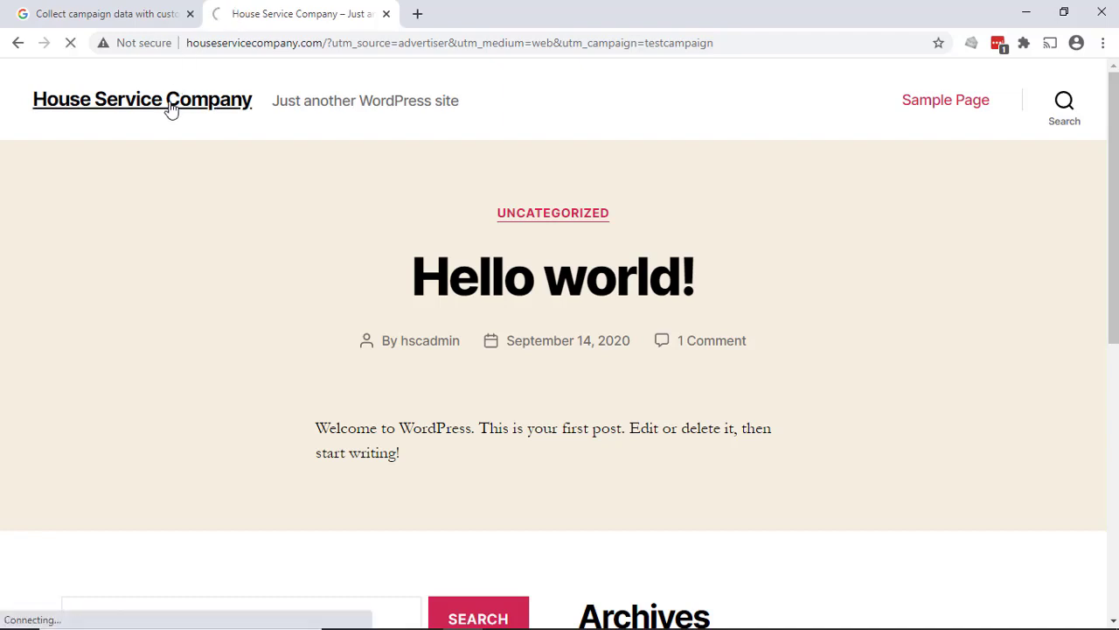
left_click(17, 43)
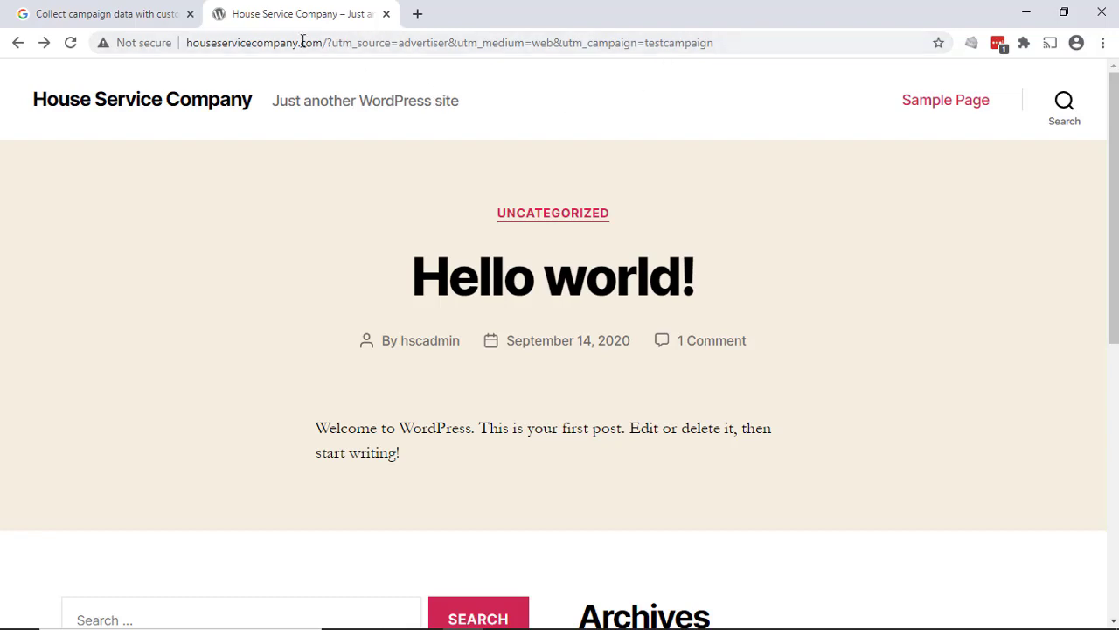
left_click(724, 43)
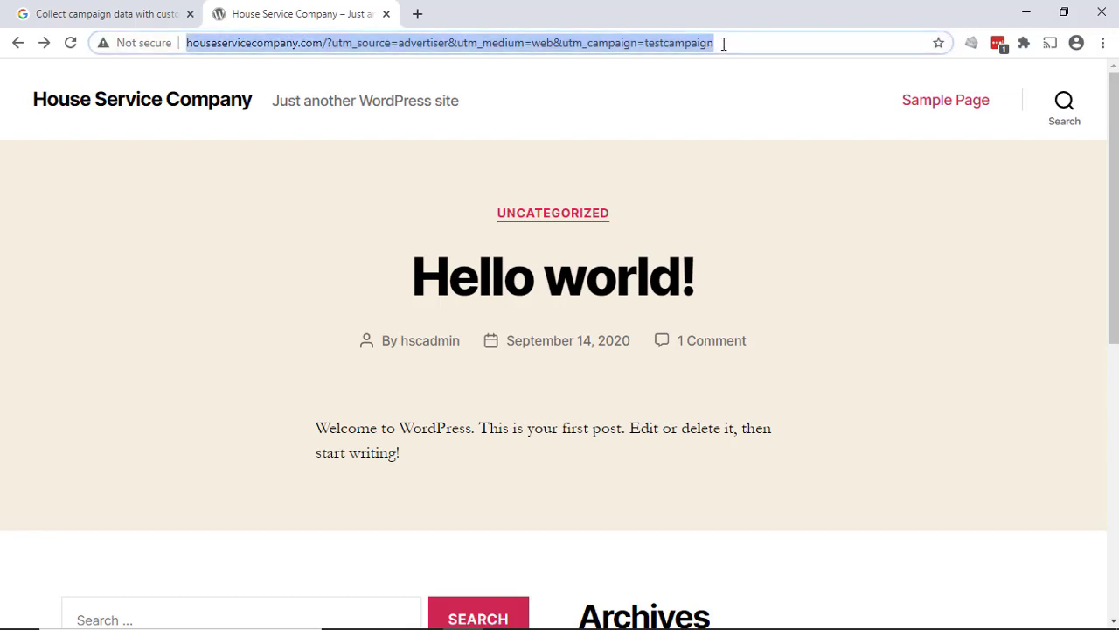
left_click(512, 274)
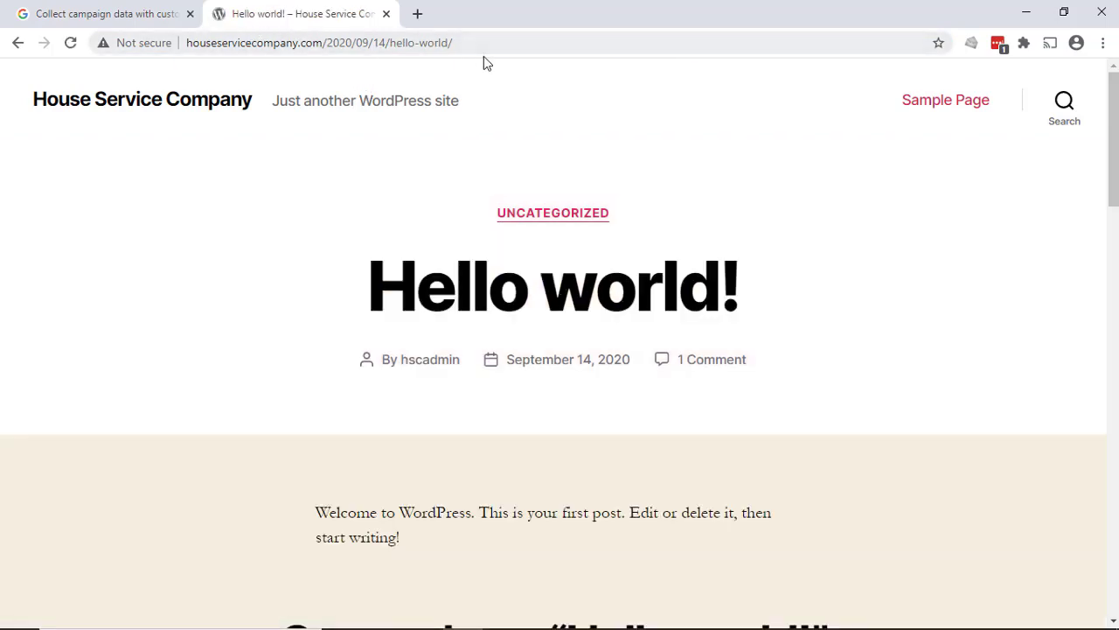
left_click_drag(475, 43, 378, 45)
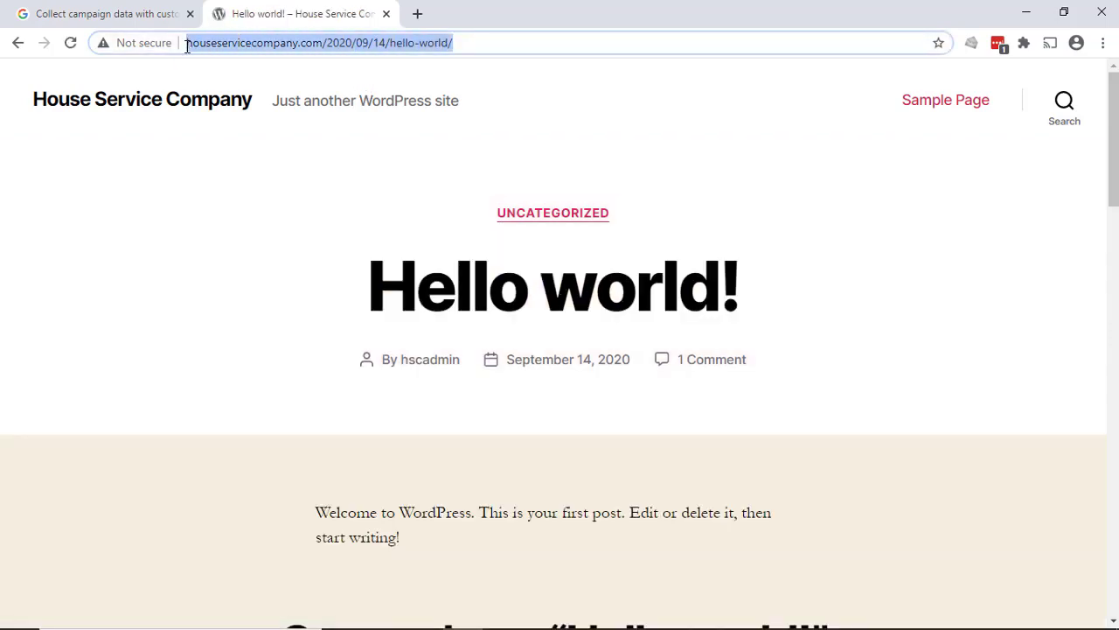
left_click(703, 612)
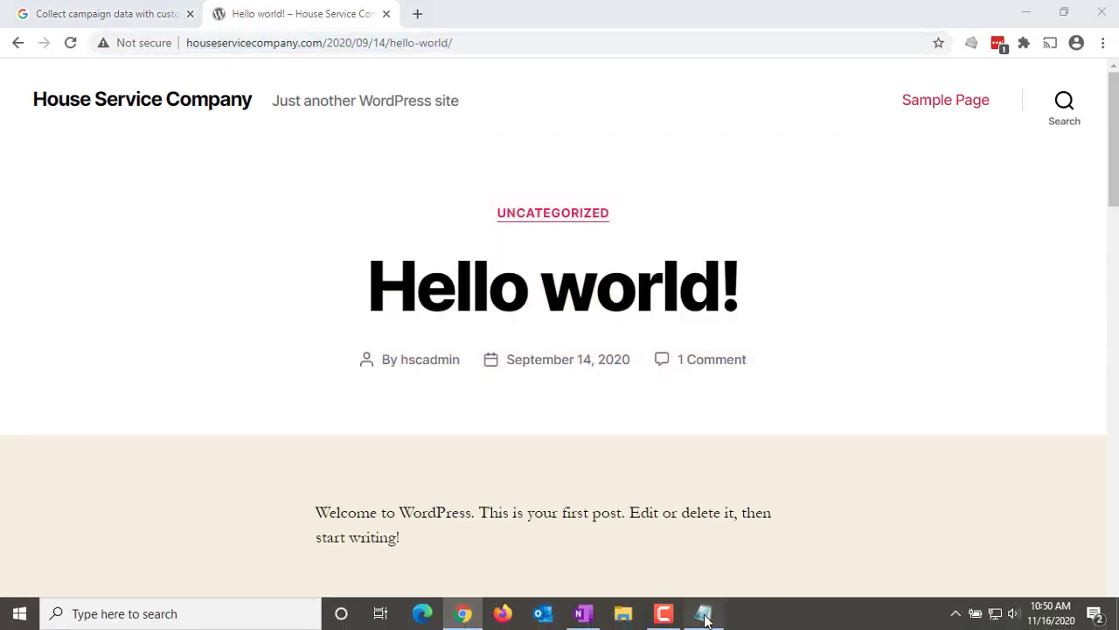
left_click(1039, 108)
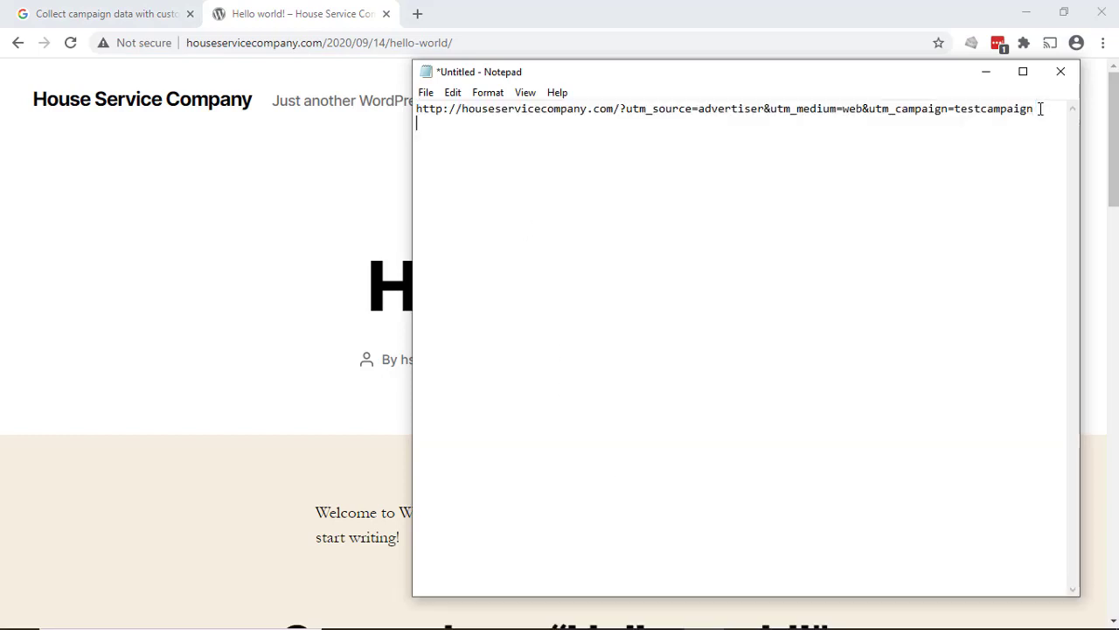
type("http://houseservicecompany.com/2020/09/14/hello-world/")
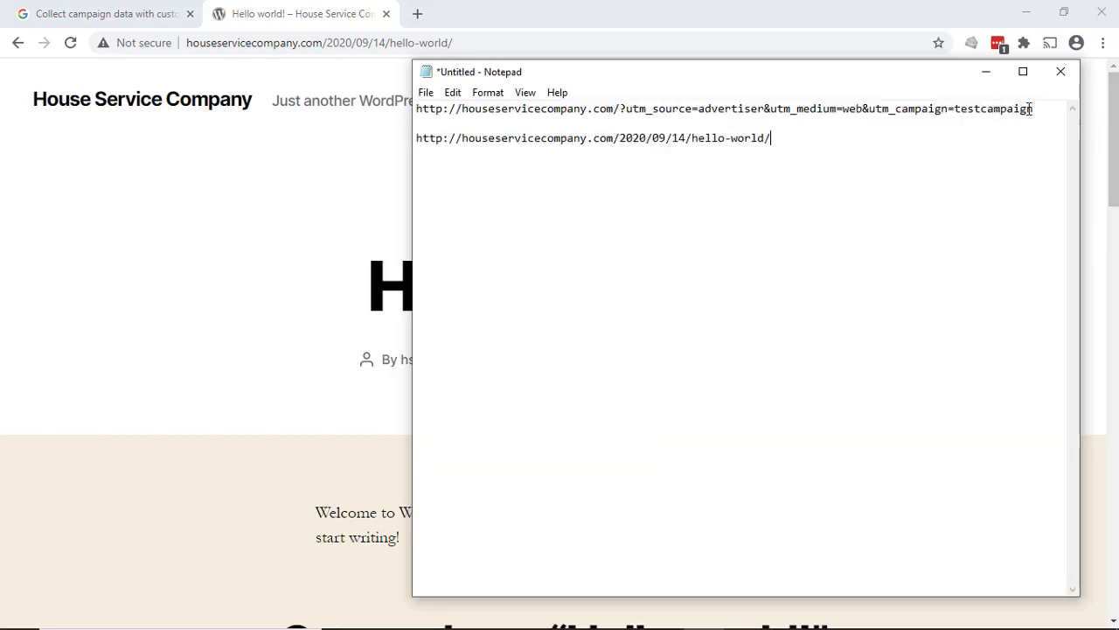
- Copy the UTM parameter string from the first URL, starting at the question mark, and append it to the Hello world post's address
left_click_drag(1039, 108, 618, 107)
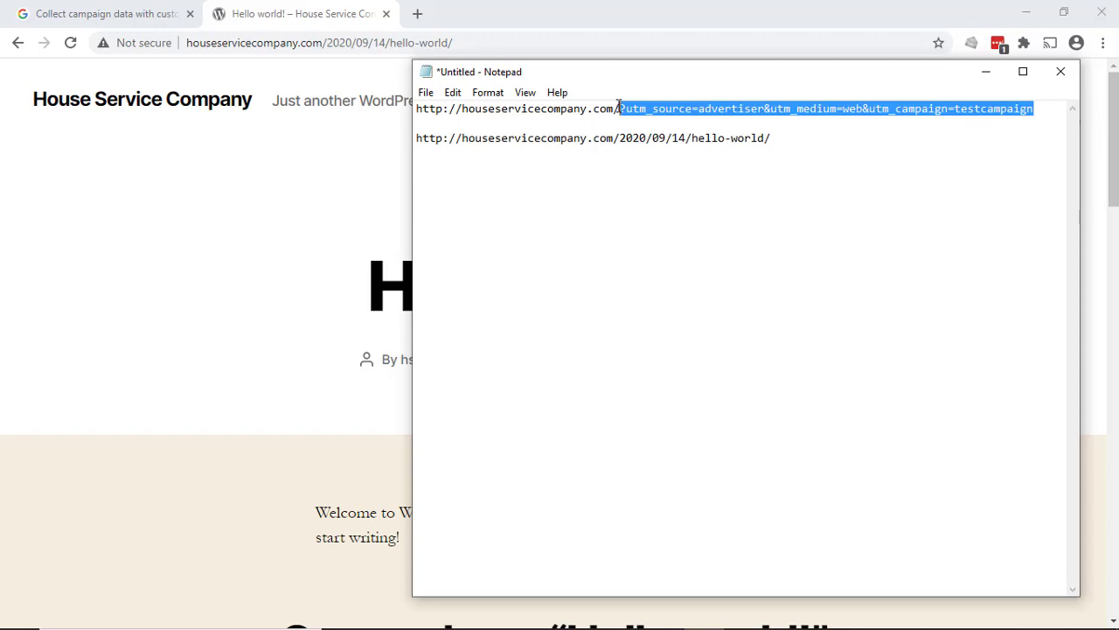
key("ctrl+c")
left_click(787, 137)
key("ctrl+v")
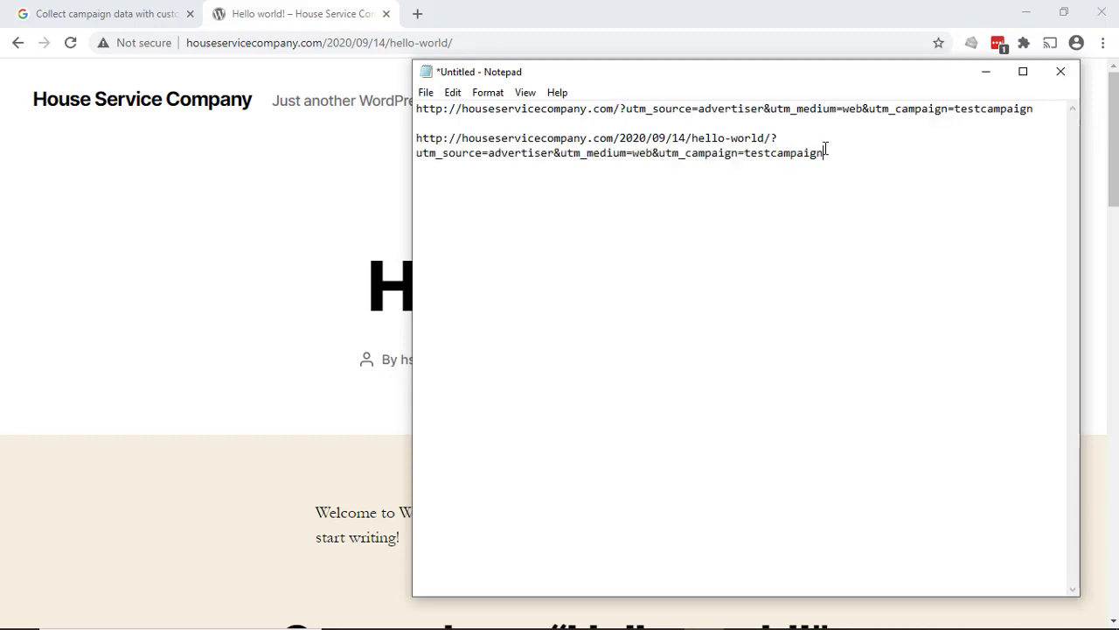
- Copy the tagged Hello world post URL from Notepad, close the old post tab in Chrome, and load the URL in a new tab
left_click_drag(822, 153, 417, 137)
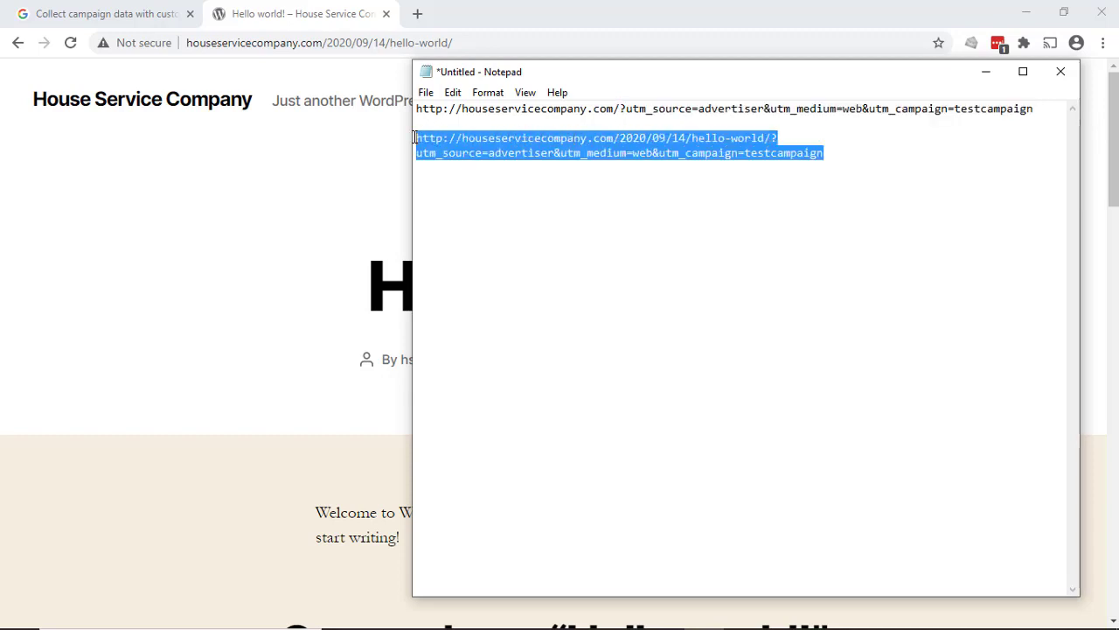
left_click(380, 12)
left_click(386, 13)
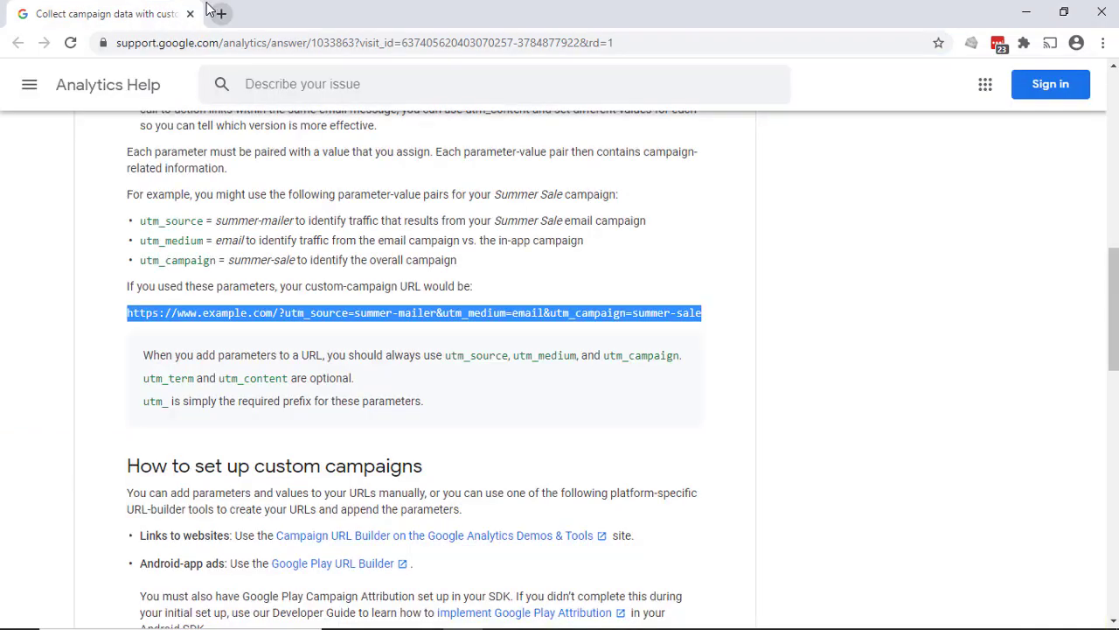
left_click(220, 13)
key("ctrl+v")
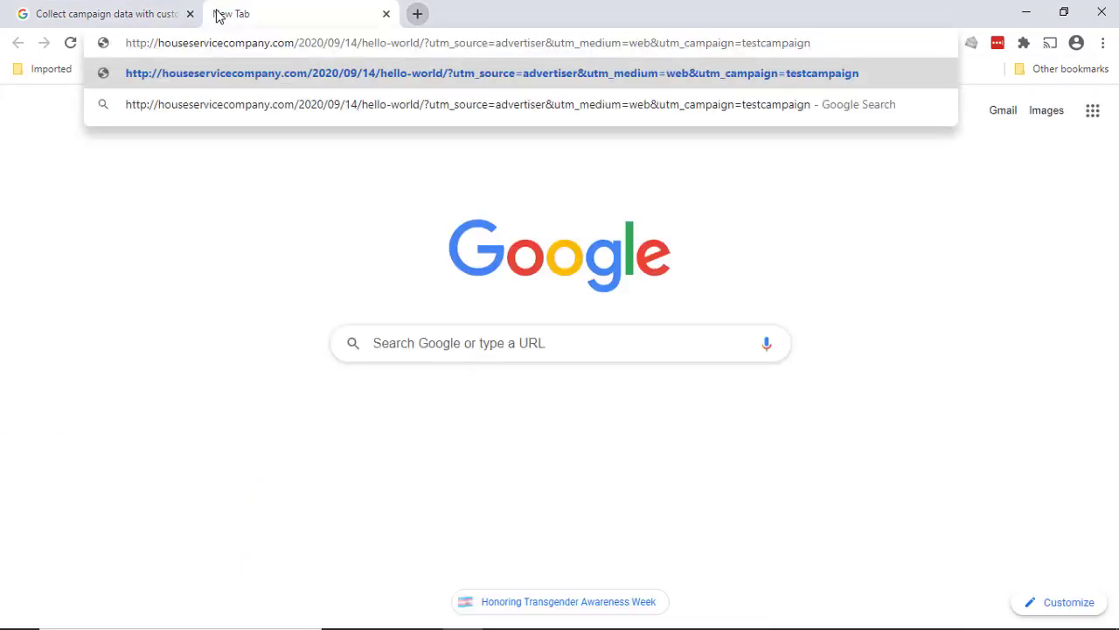
key("Return")
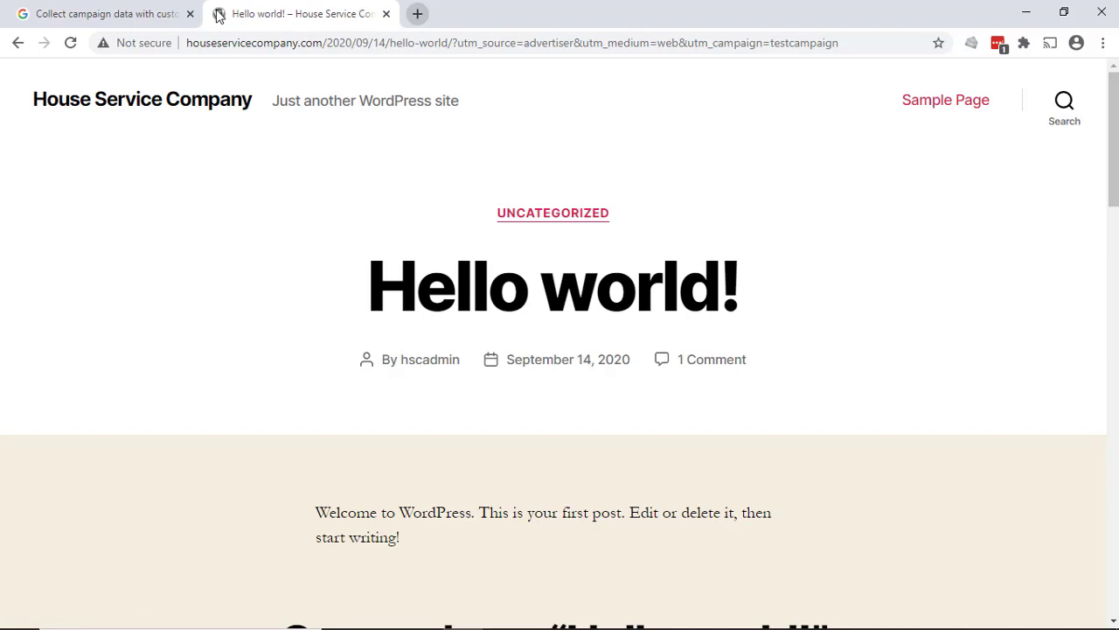
- Search Google for "google campaign url builder" in a new tab and open the Campaign URL Builder from Google Analytics Demos & Tools
left_click(171, 14)
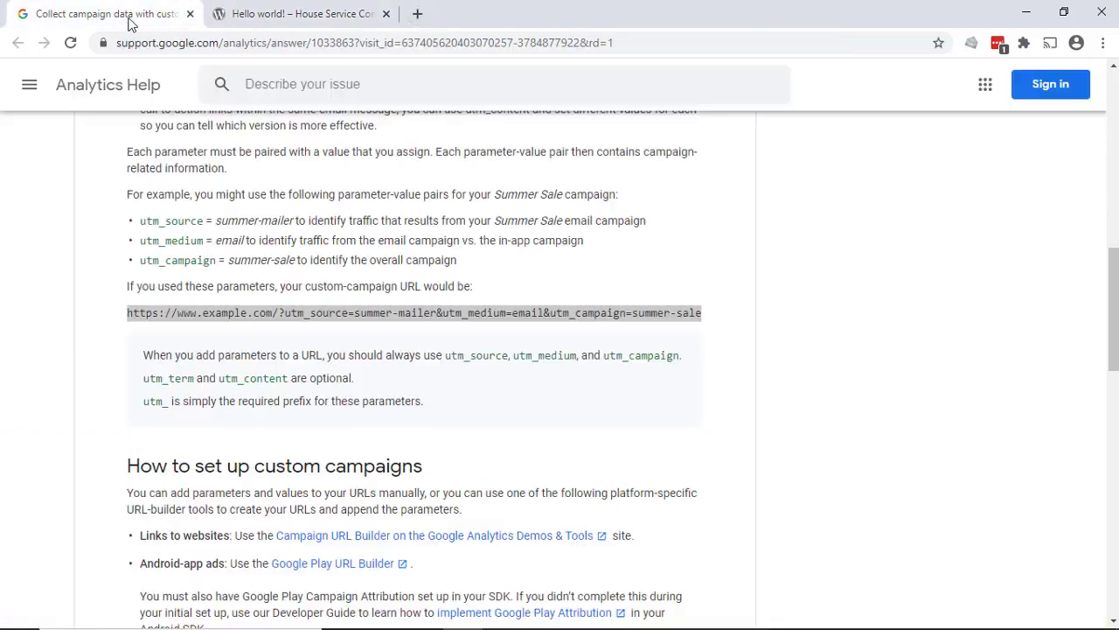
left_click(282, 11)
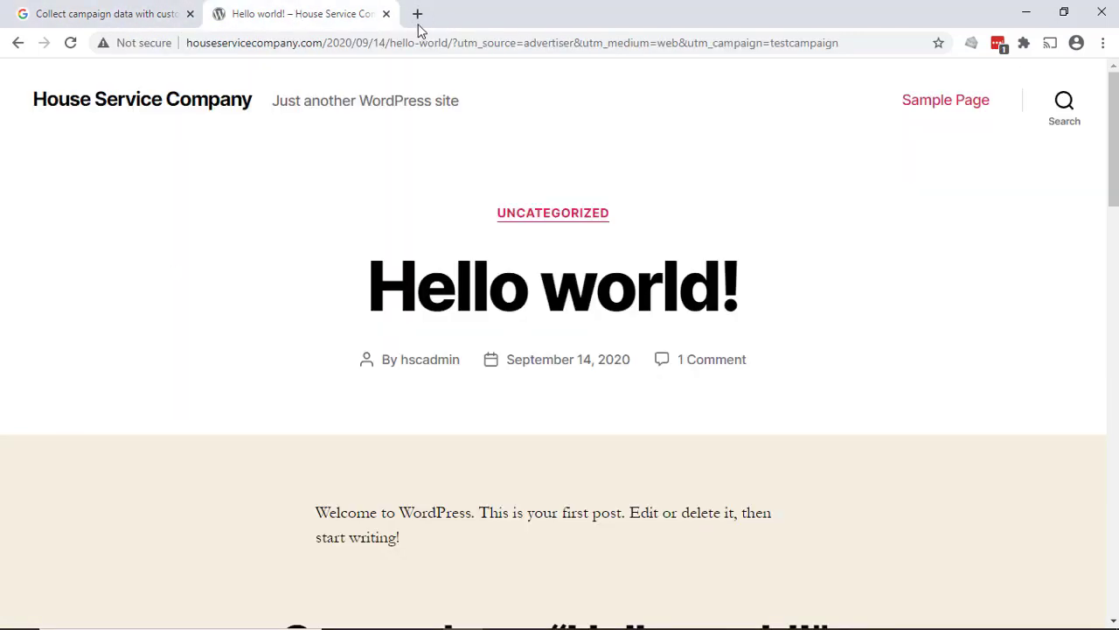
left_click(418, 14)
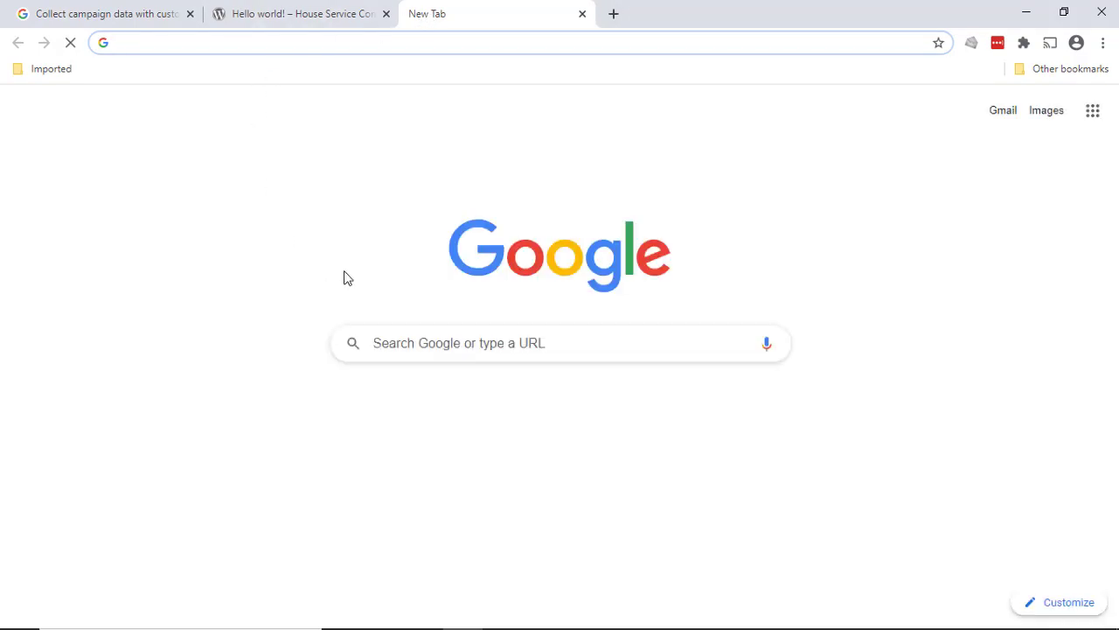
left_click(455, 356)
type("goolge")
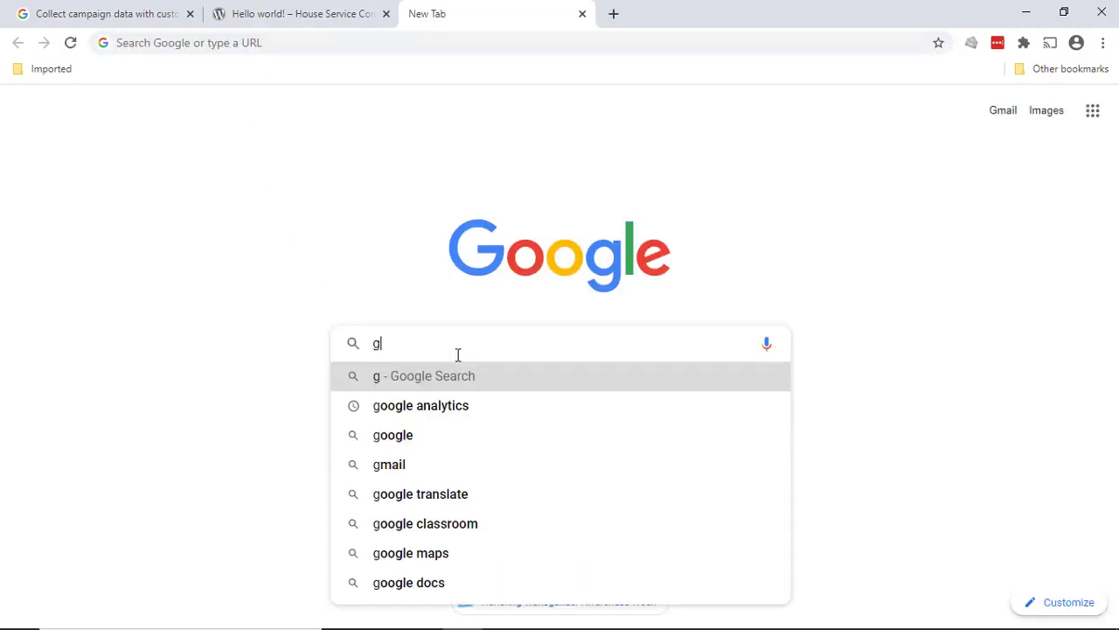
key("BackSpace")
key("BackSpace")
type("gle campa")
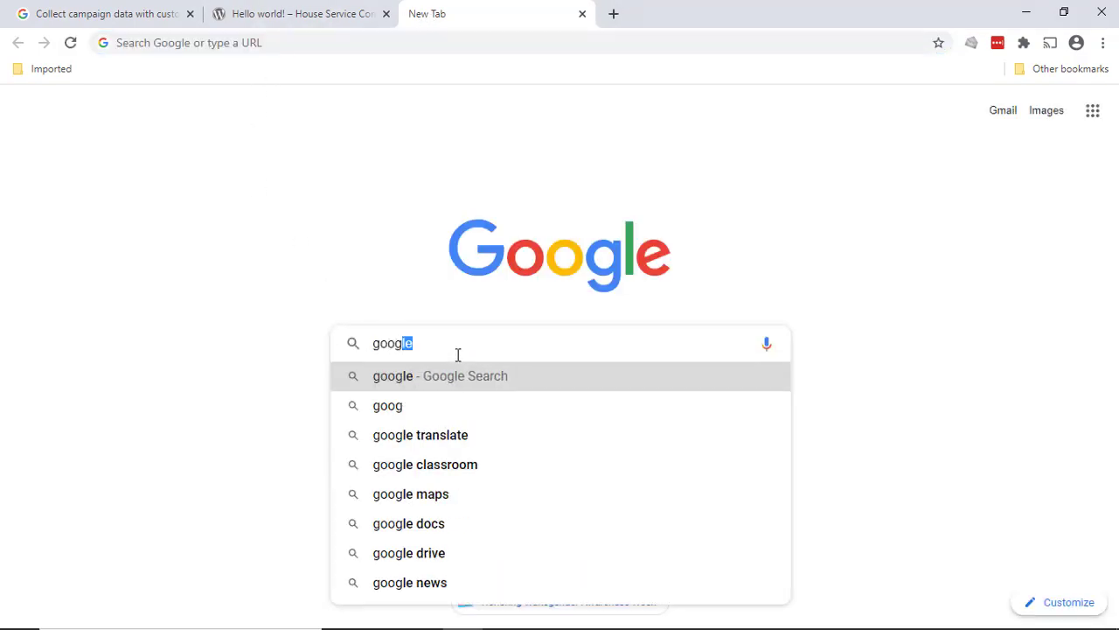
type("ign")
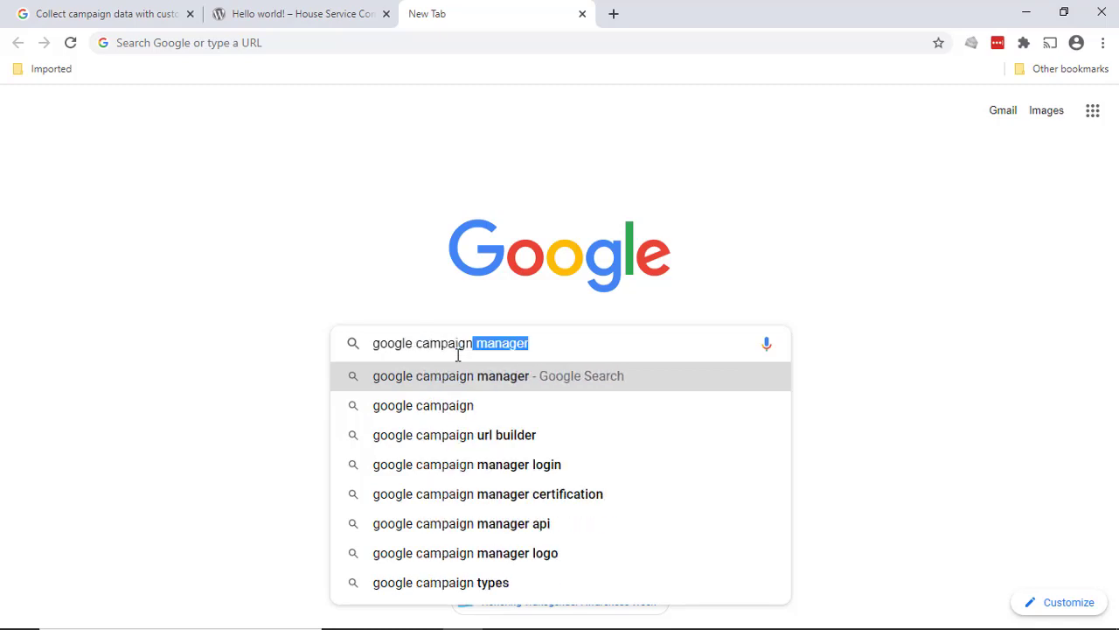
type(" url builder")
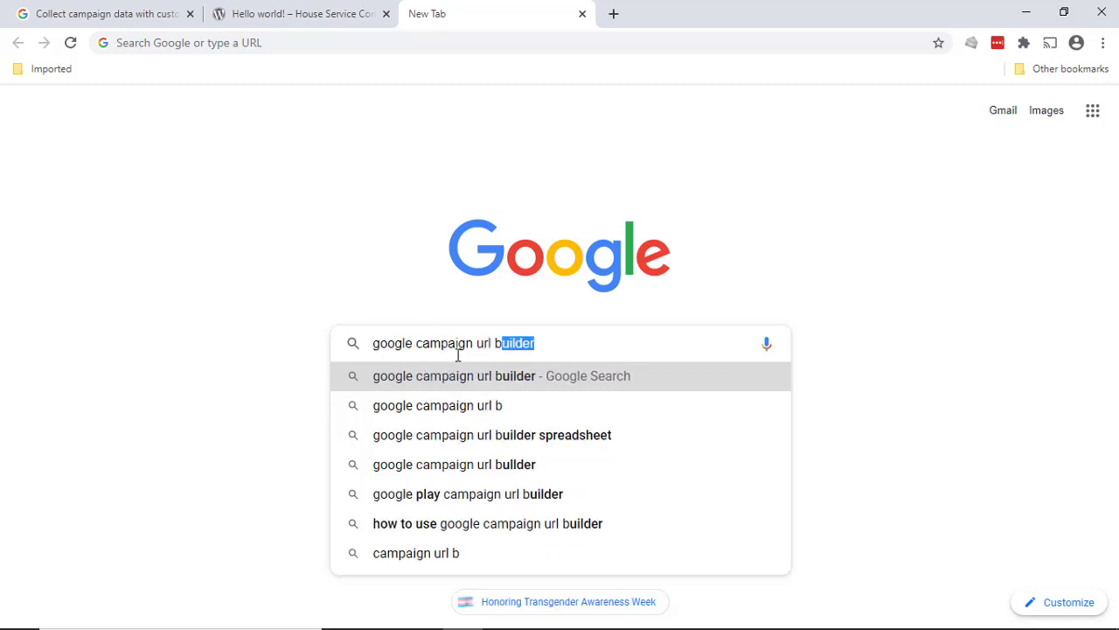
key("Return")
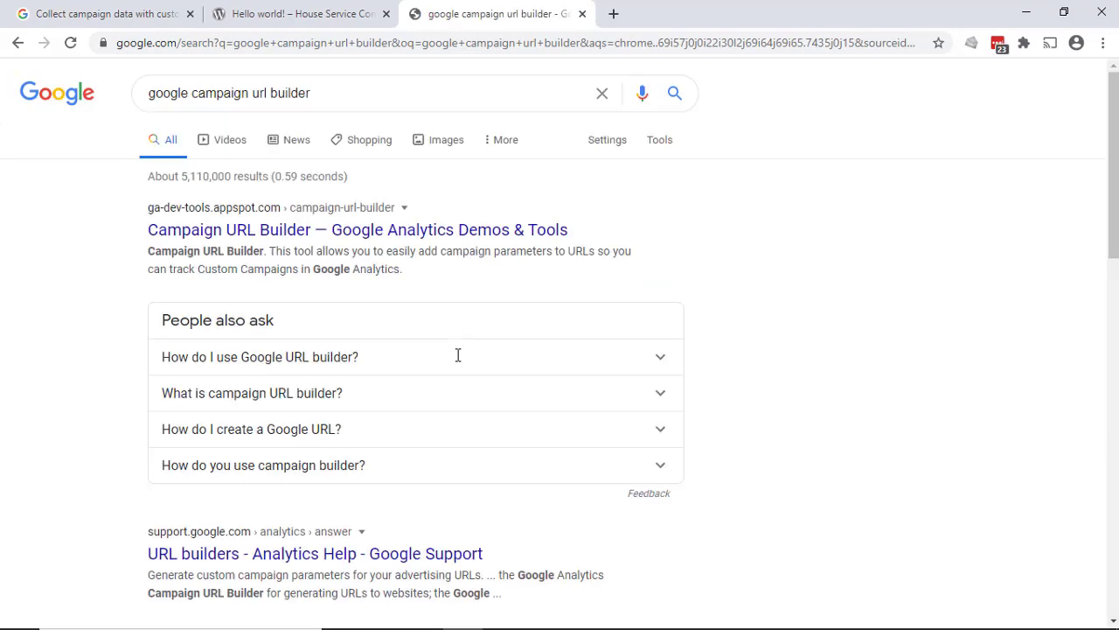
left_click(450, 235)
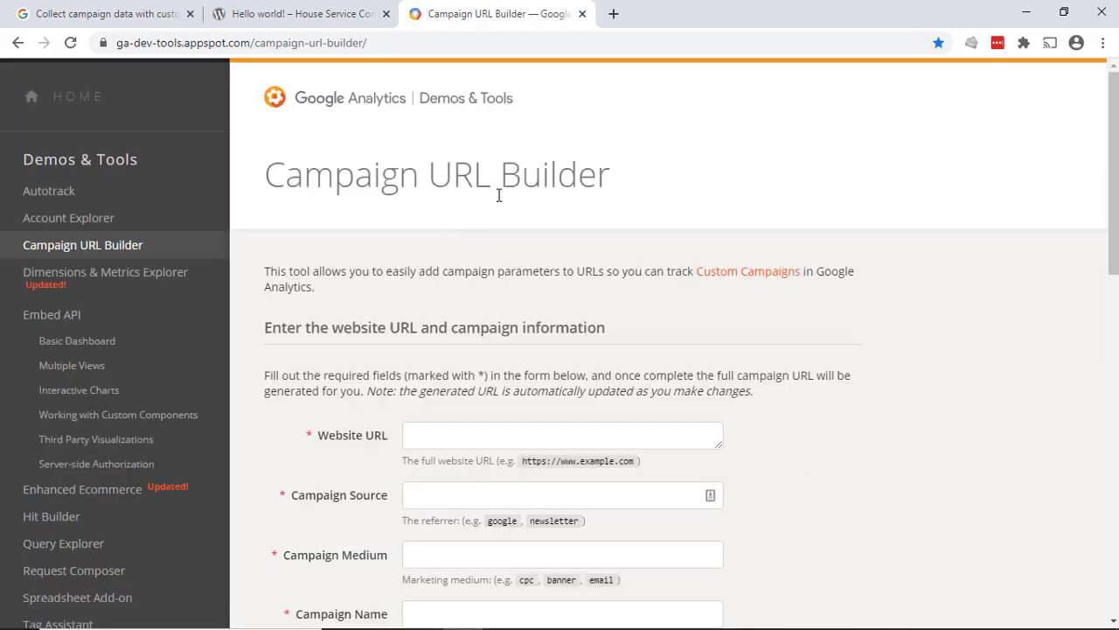
scroll(495, 186, "down", 2)
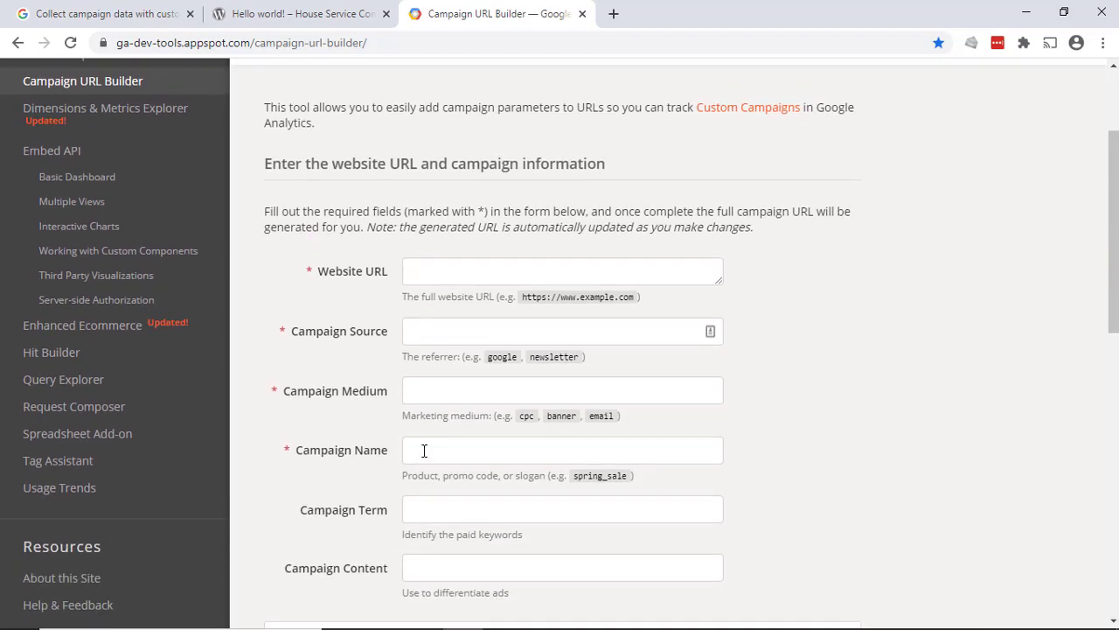
scroll(434, 494, "down", 3)
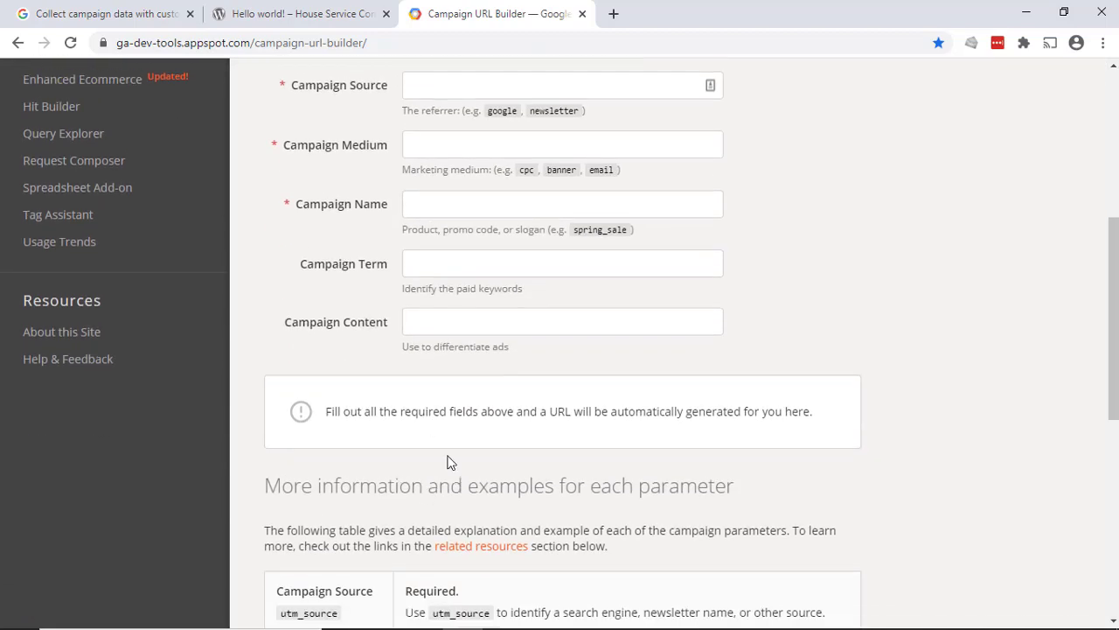
scroll(435, 417, "up", 3)
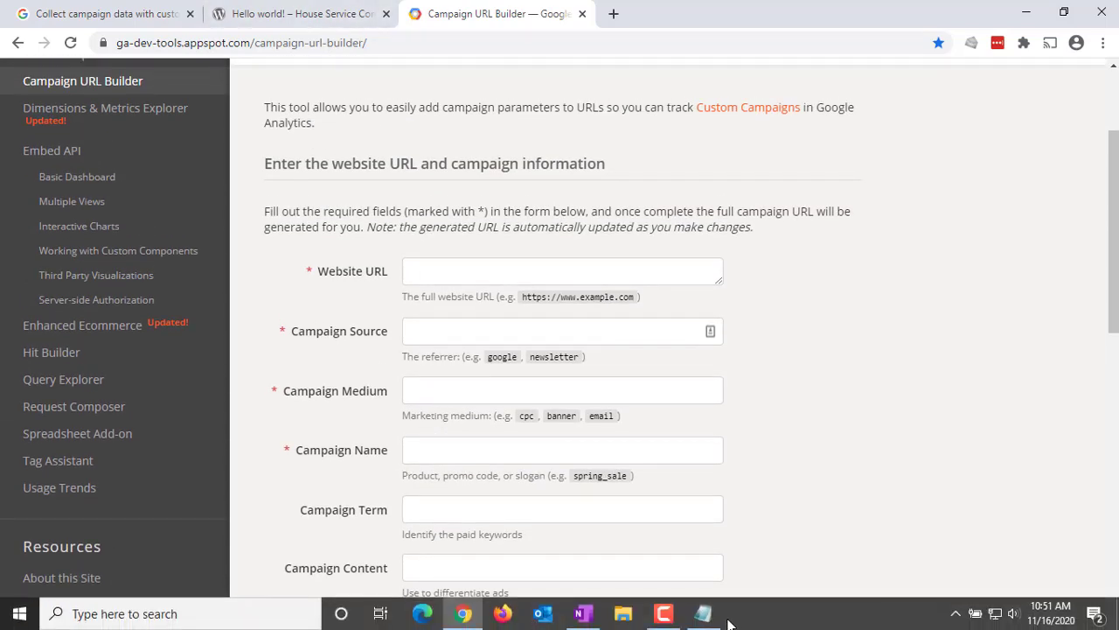
left_click(705, 613)
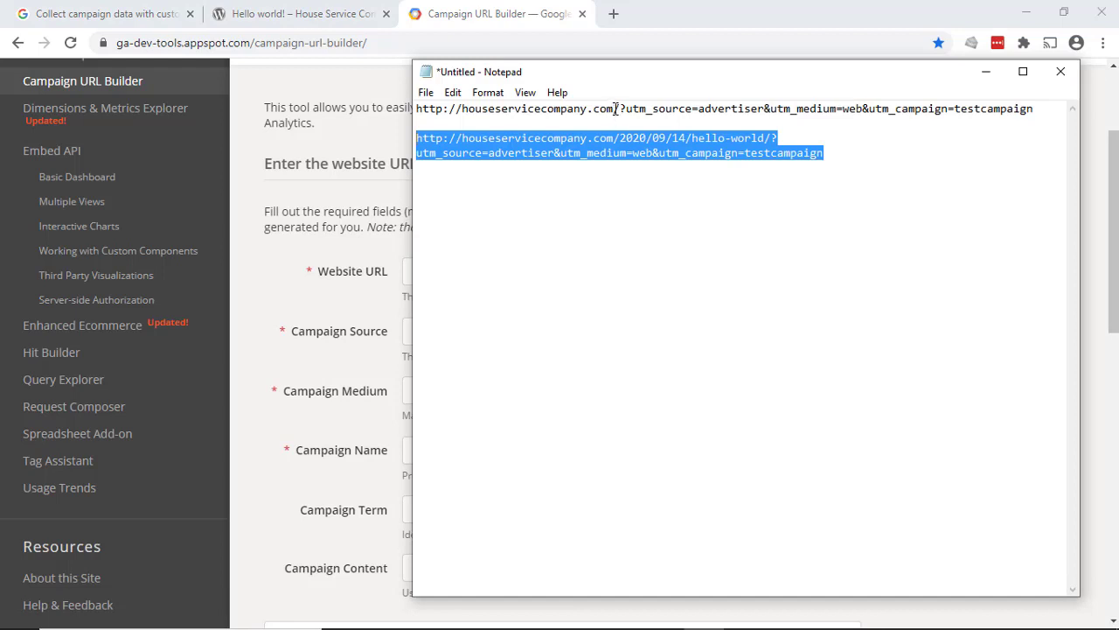
left_click_drag(616, 108, 399, 112)
key("ctrl+c")
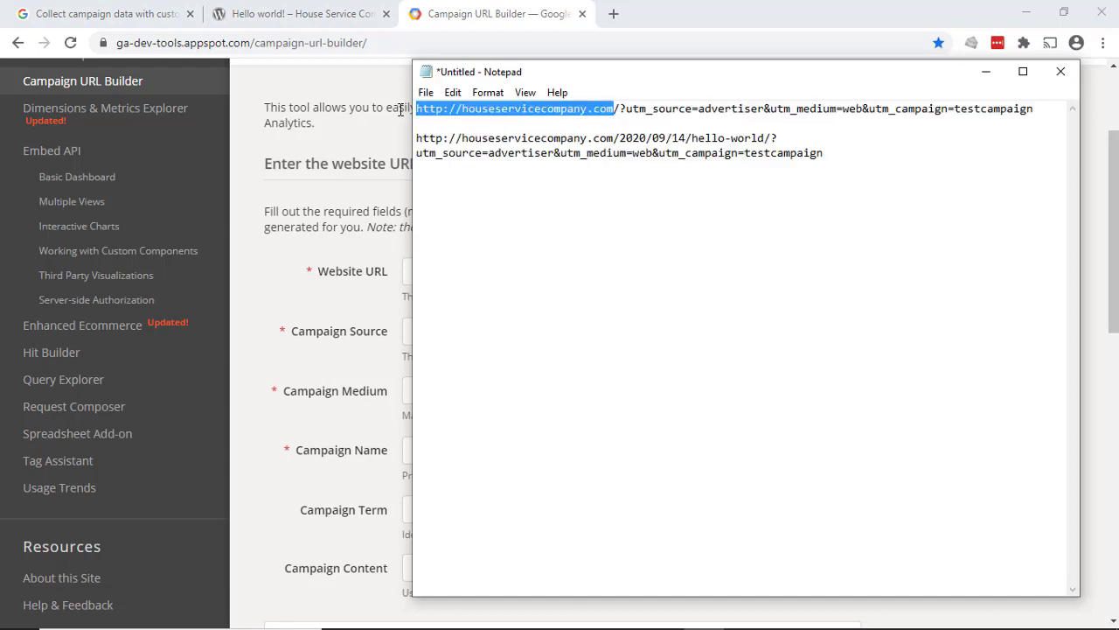
left_click(691, 7)
left_click(447, 270)
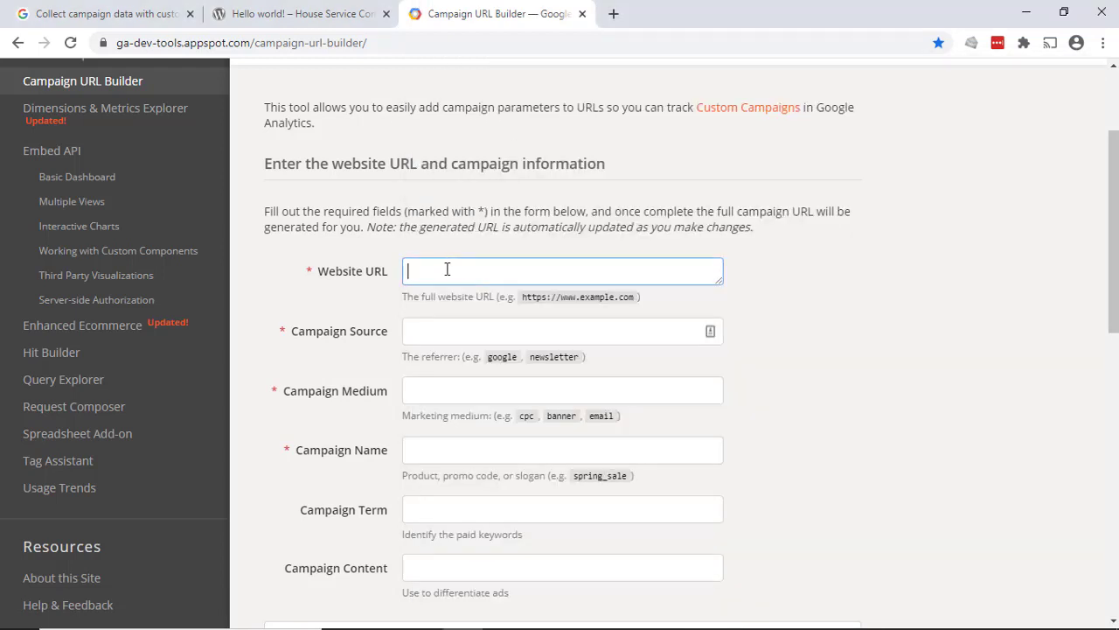
key("ctrl+v")
- Set the Campaign Source to newsletter, the Campaign Medium to email, and the Campaign Name to test_campaign
left_click(481, 332)
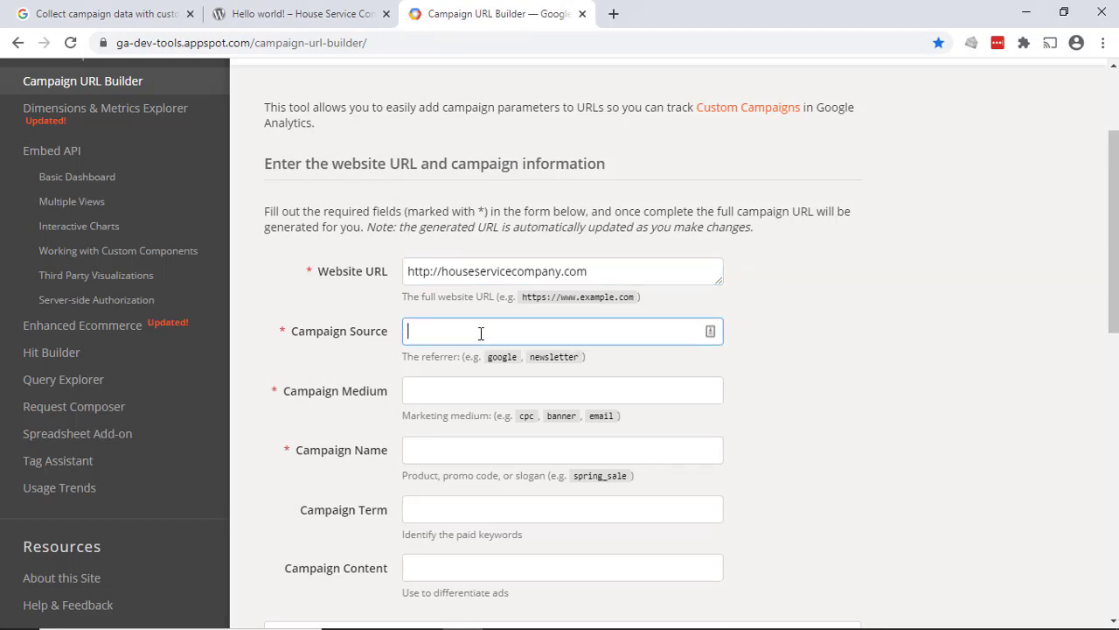
type("new")
type("slette")
type("ea")
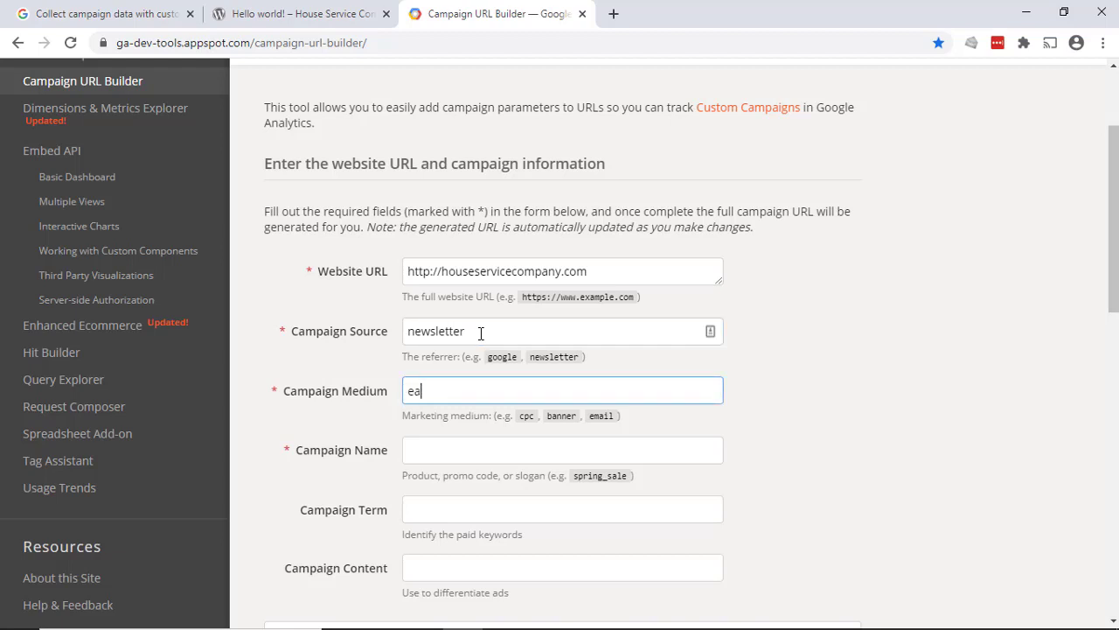
key("BackSpace")
type("mail")
key("Tab")
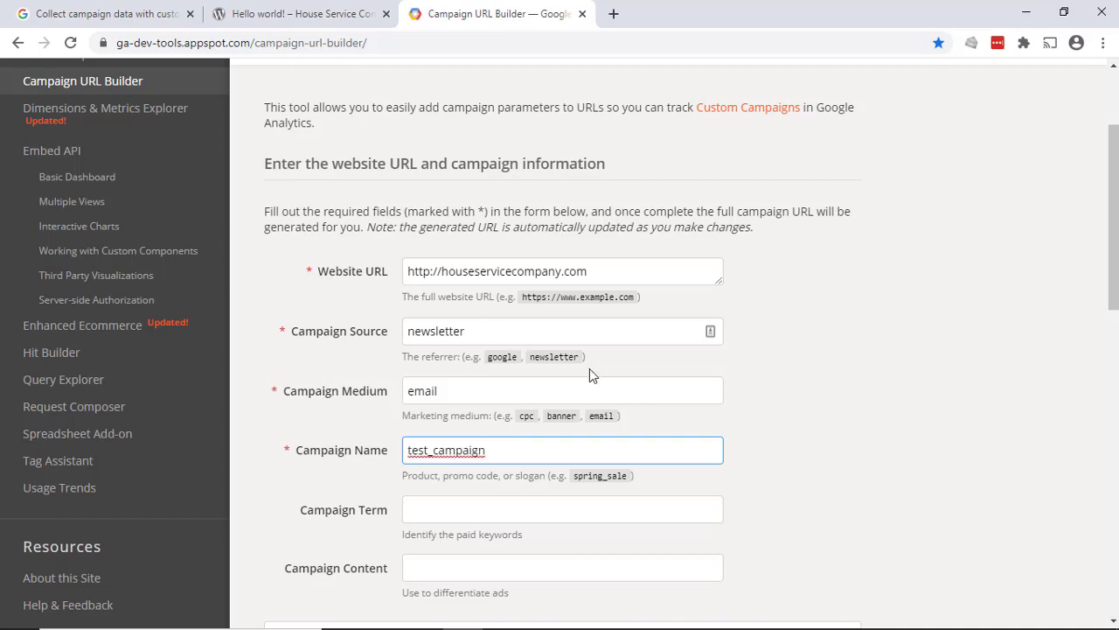
- Copy the generated campaign URL and load it in a new browser tab
scroll(603, 376, "down", 3)
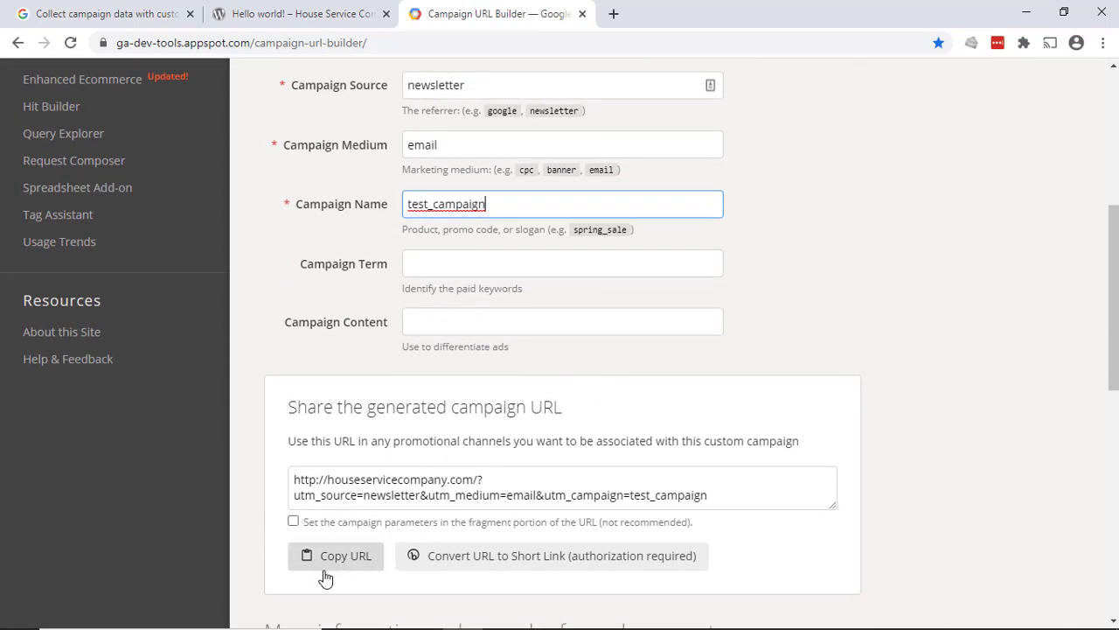
scroll(324, 561, "down", 1)
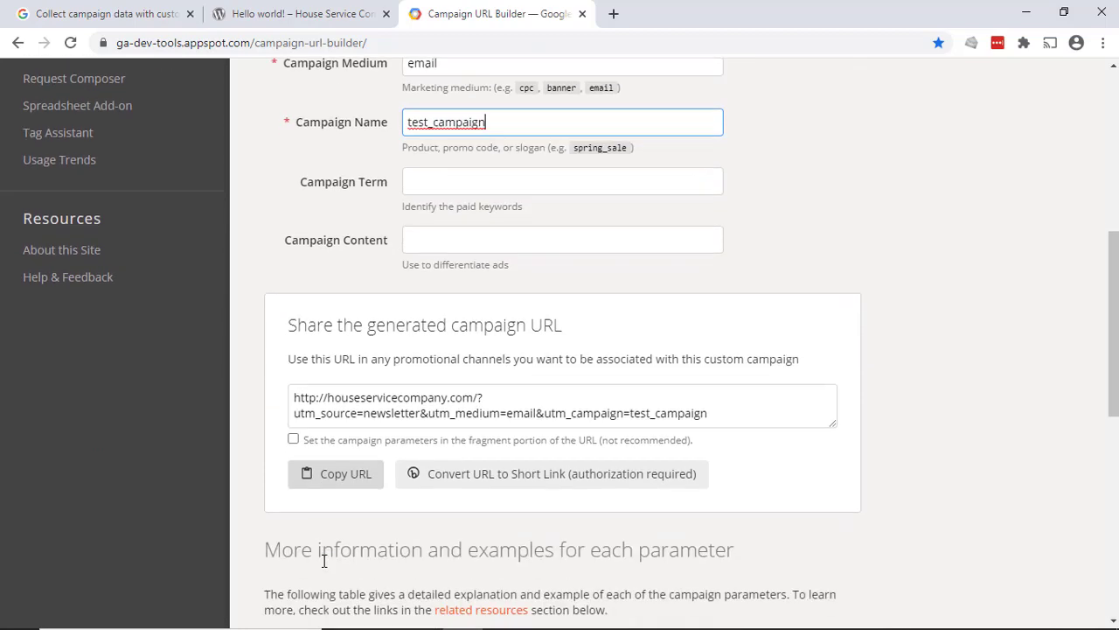
left_click(332, 483)
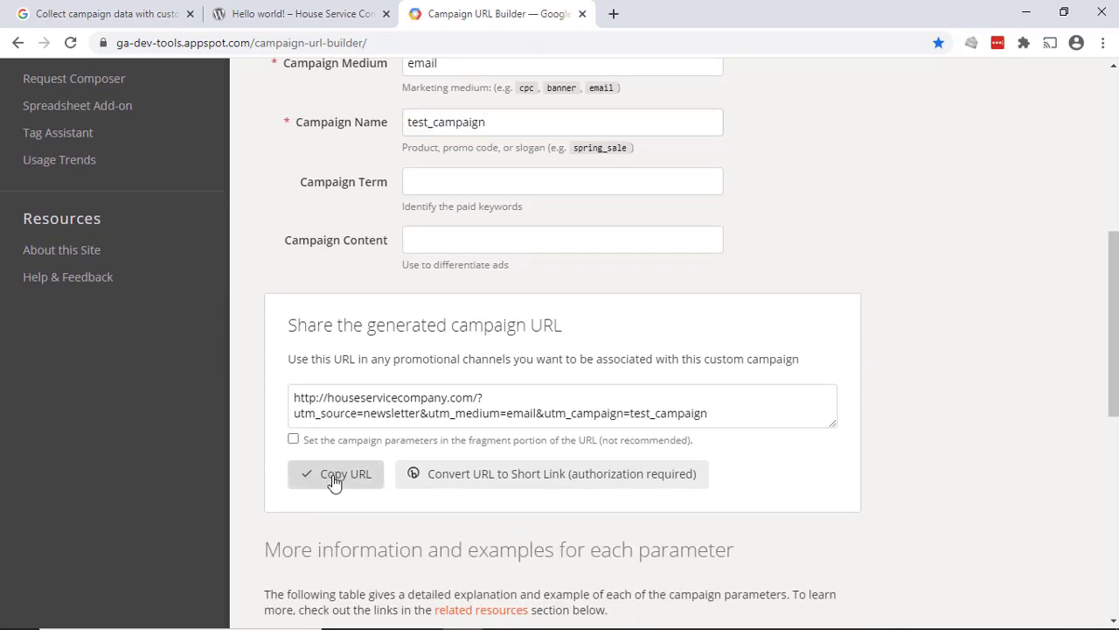
left_click(613, 13)
type("http://houseservicecompany.com/?utm_source=newsletter&utm_medium=email&utm_campaign=test_campaign")
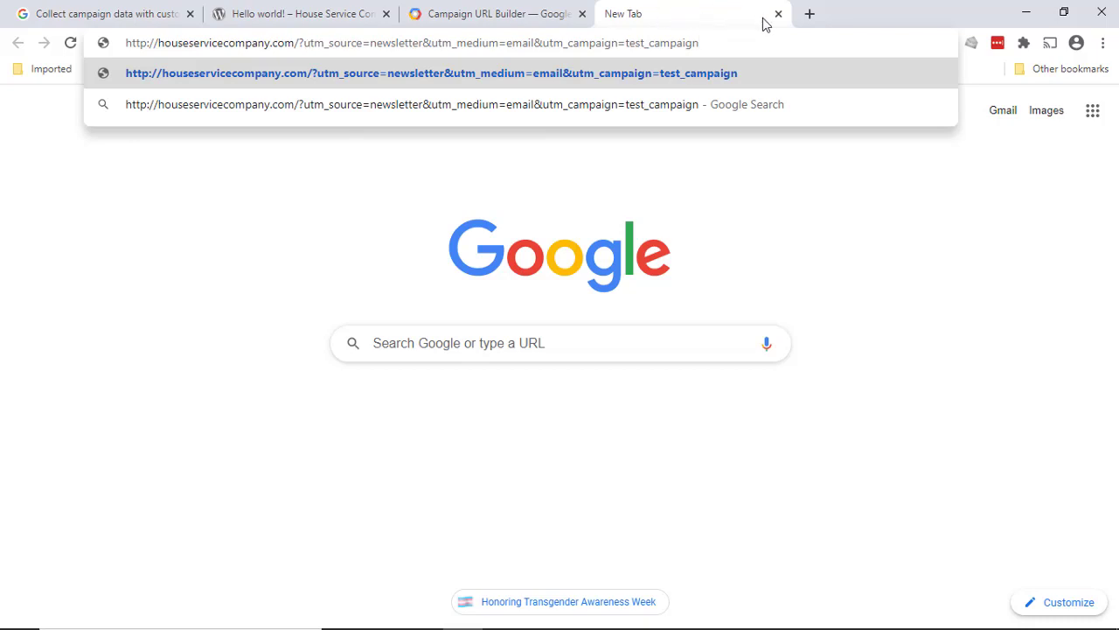
key("Return")
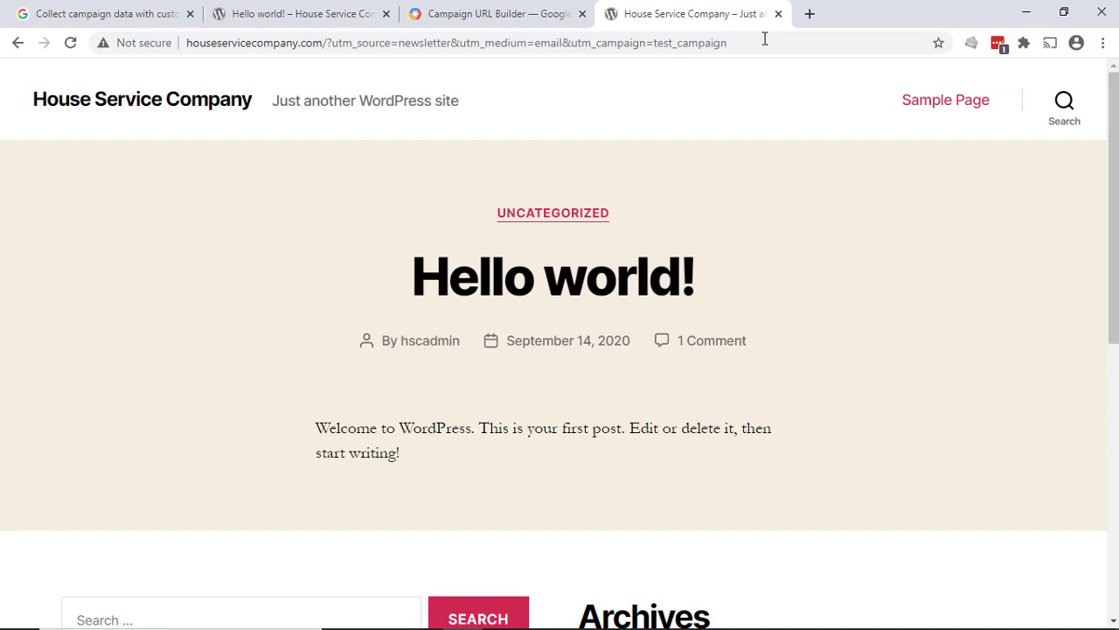
- Search for "google analytics" in a new tab, open Google Analytics, and view the All Campaigns report under Acquisition
left_click(810, 13)
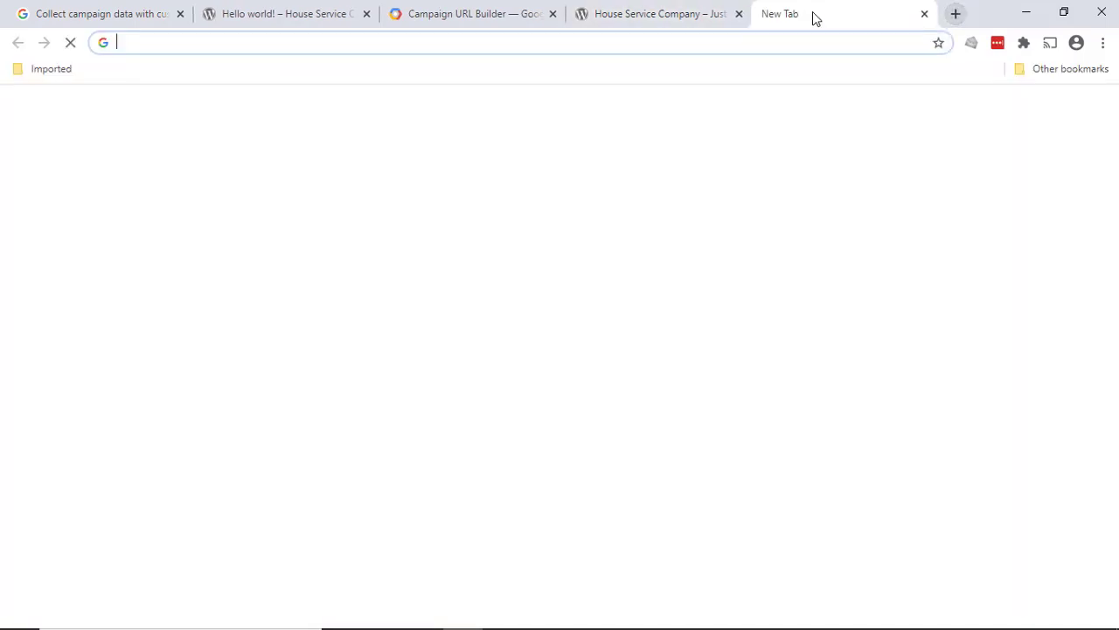
type("ana")
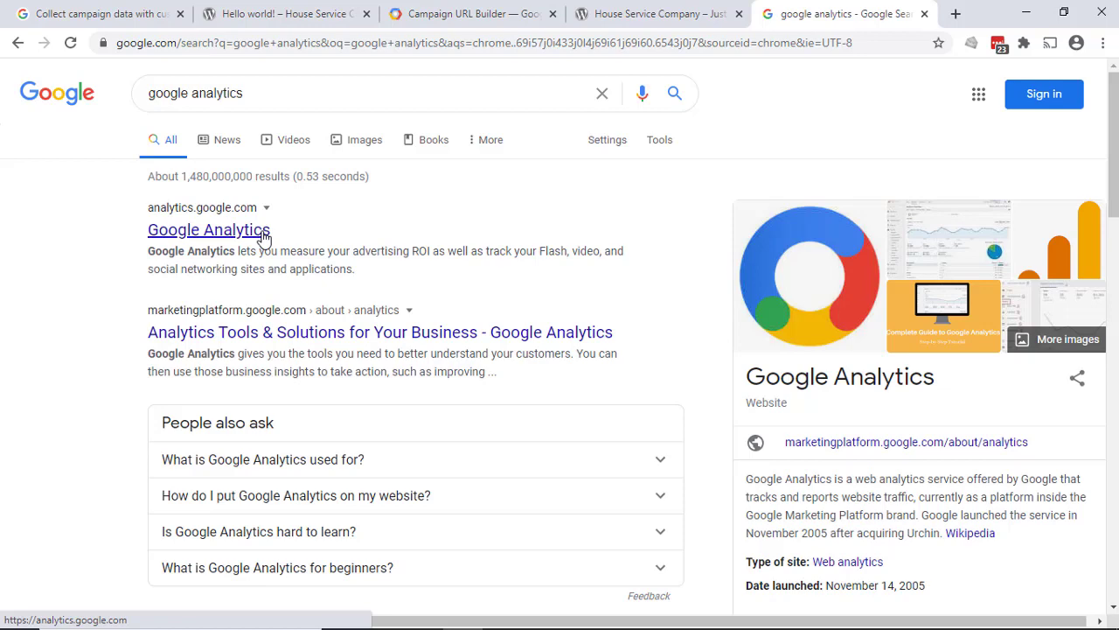
left_click(264, 231)
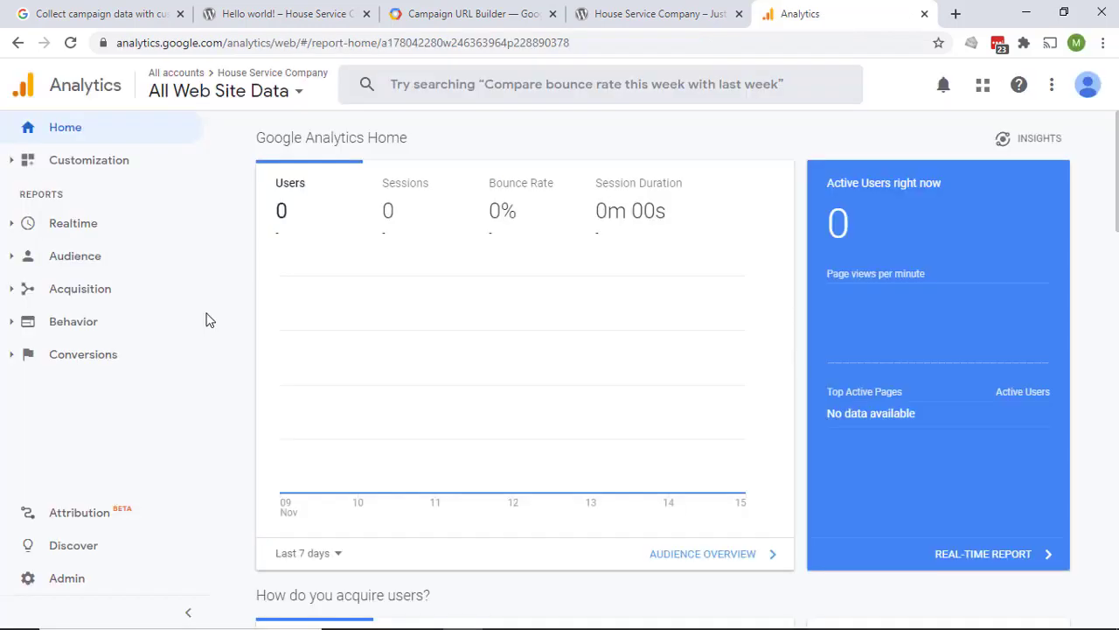
left_click(13, 291)
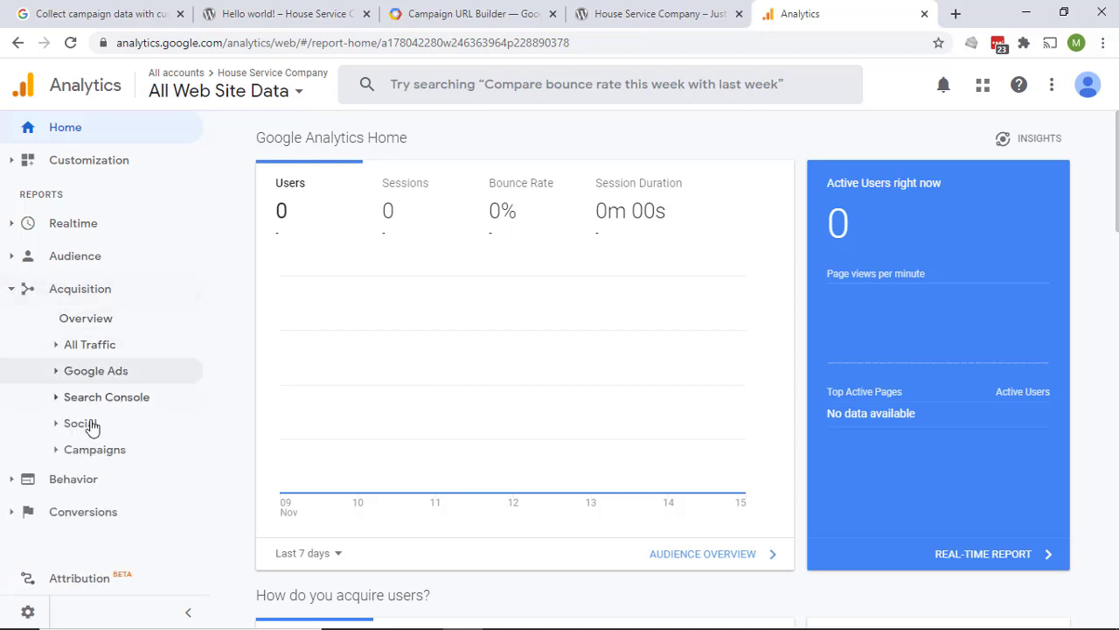
left_click(94, 453)
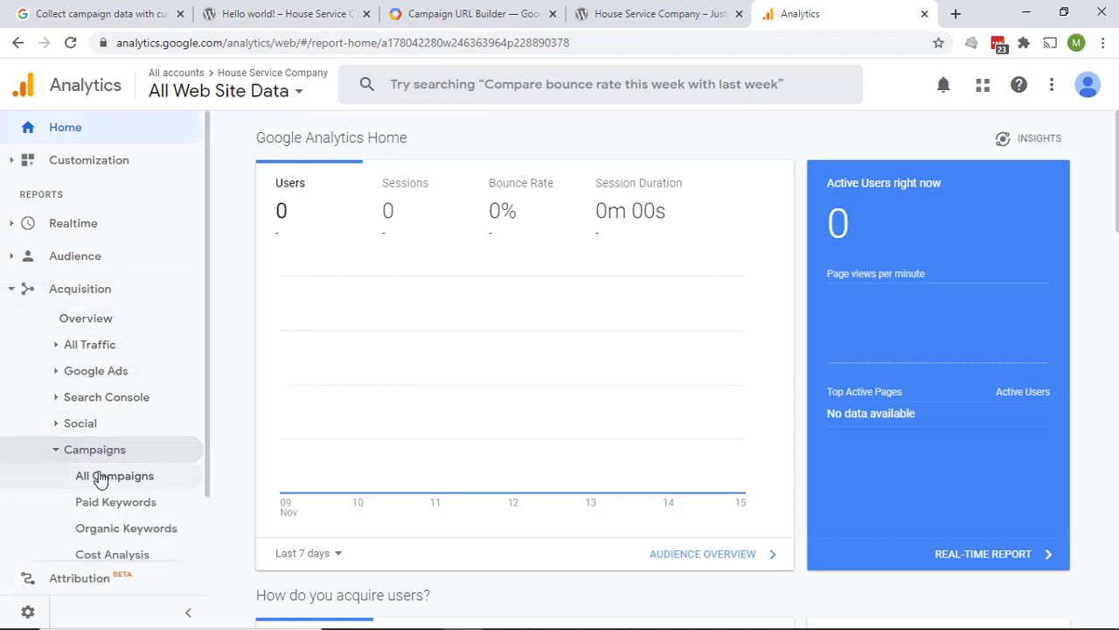
left_click(110, 481)
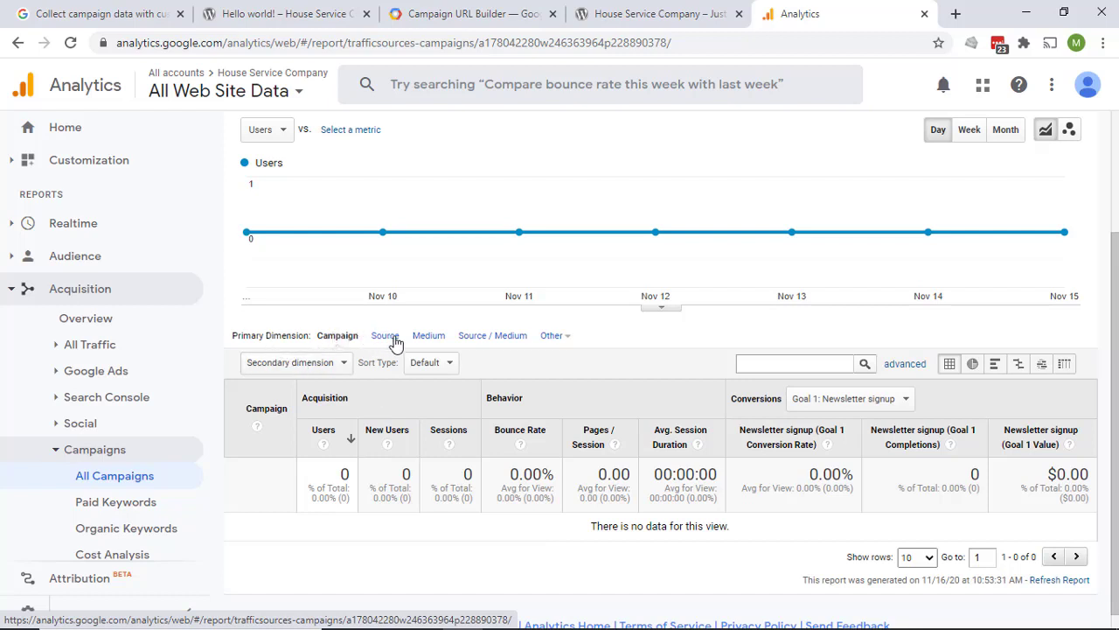
- Review the source, medium and name fields in the Campaign URL Builder, and open the Realtime Overview report in Google Analytics
left_click(452, 14)
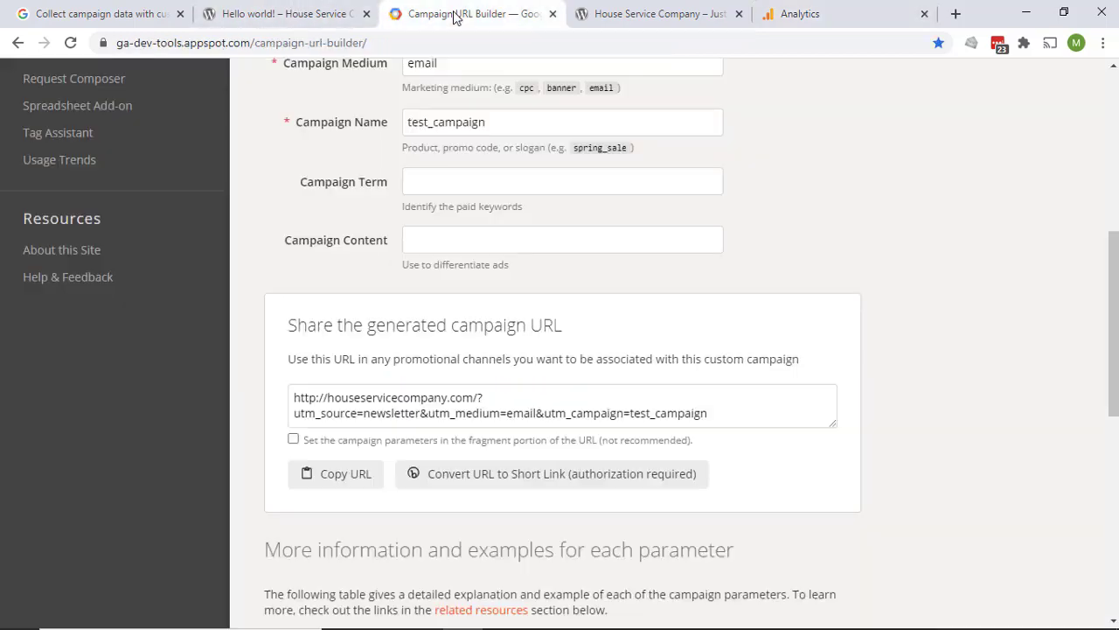
scroll(367, 208, "up", 3)
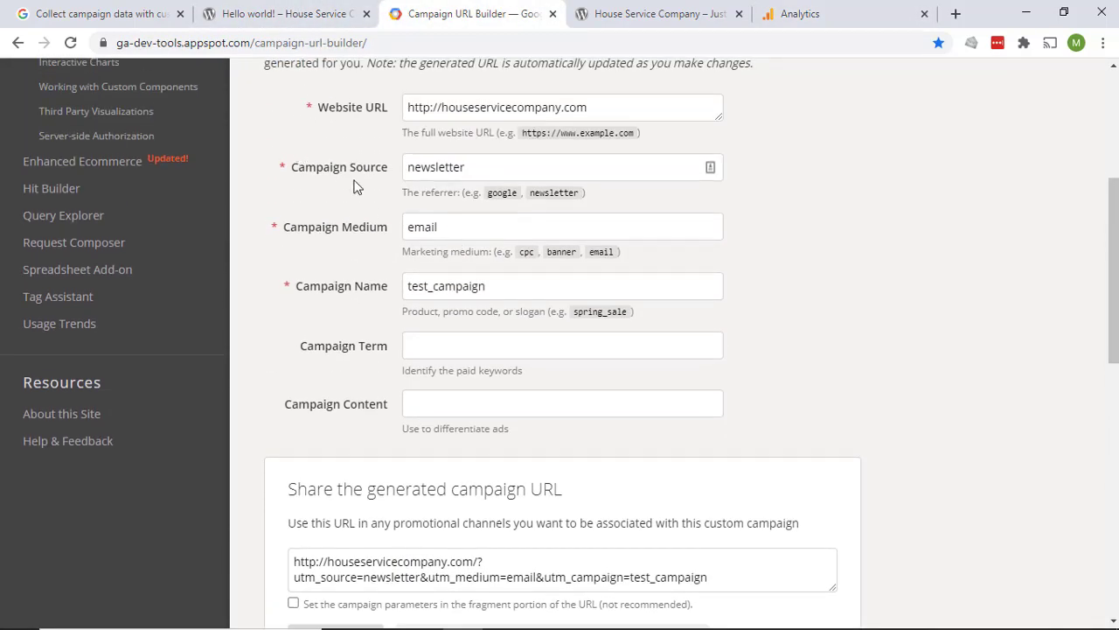
left_click(803, 16)
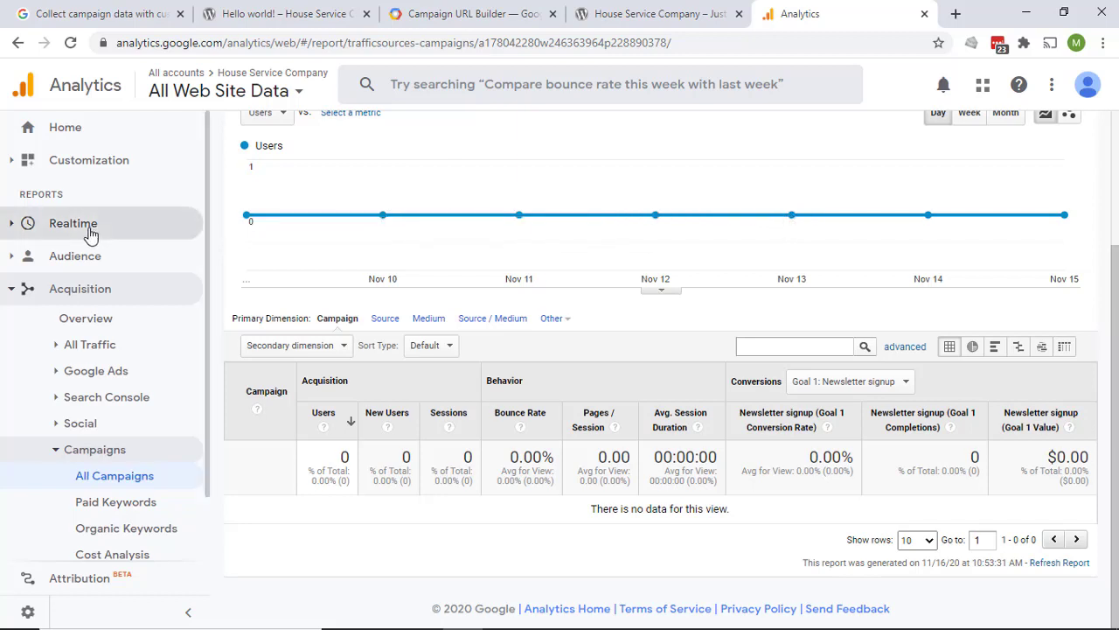
left_click(27, 227)
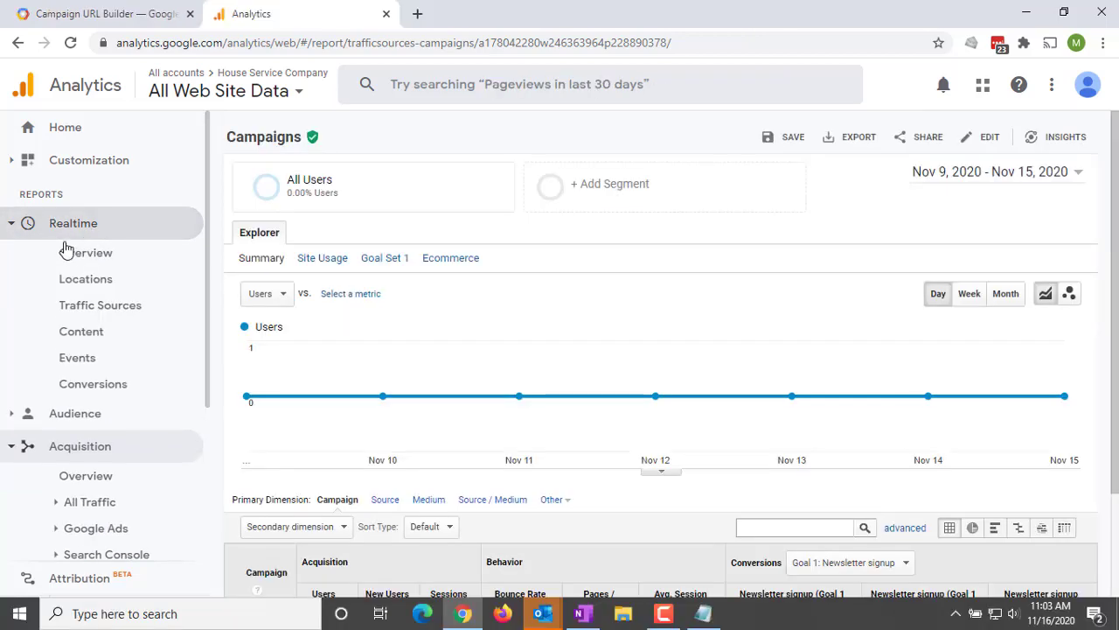
left_click(72, 253)
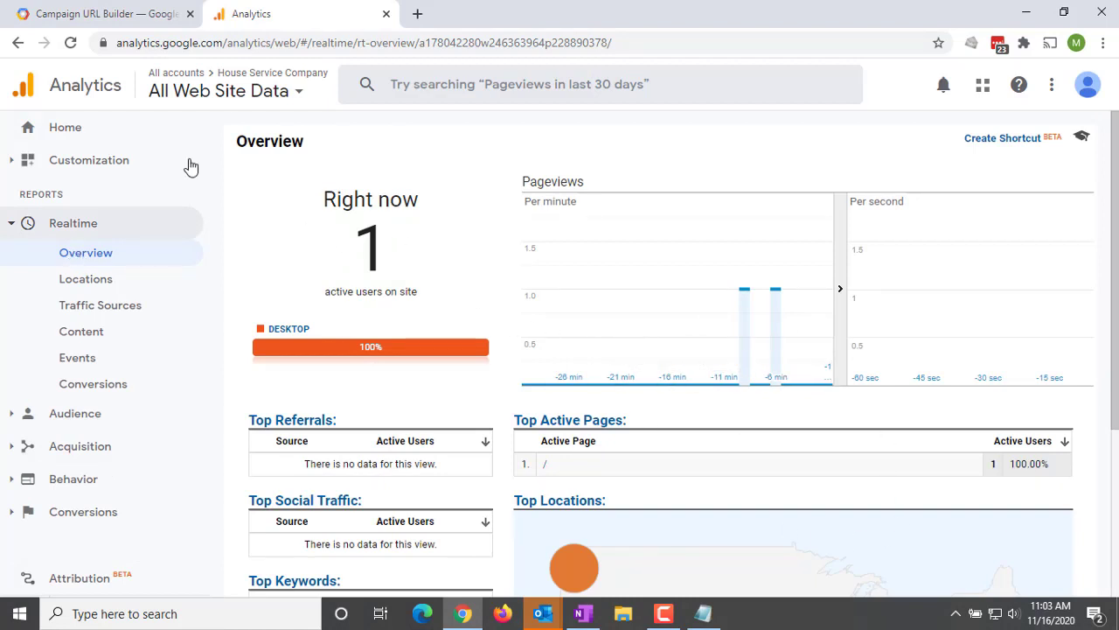
- Copy the generated newsletter campaign URL for the home page from the Campaign URL Builder and load it in a new browser tab
left_click(66, 16)
scroll(498, 359, "down", 5)
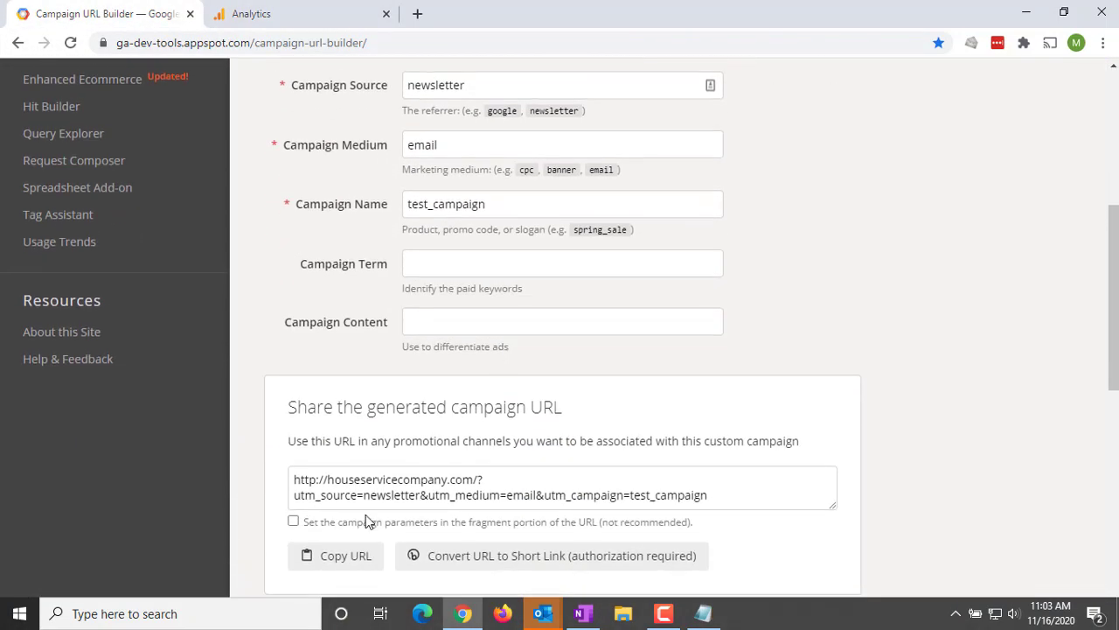
left_click(328, 558)
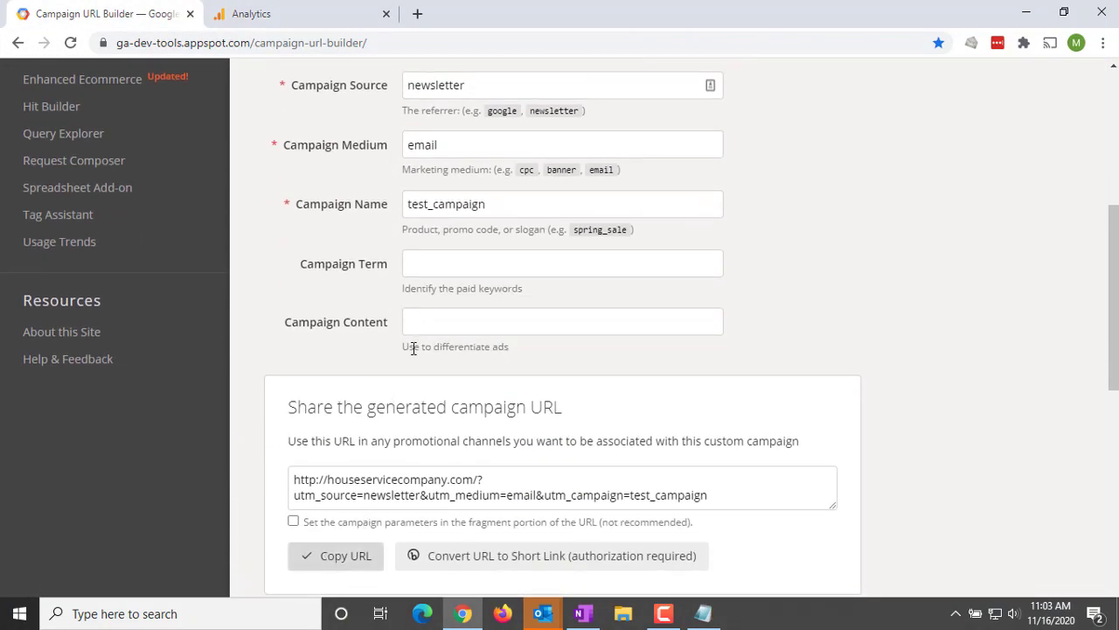
left_click(417, 13)
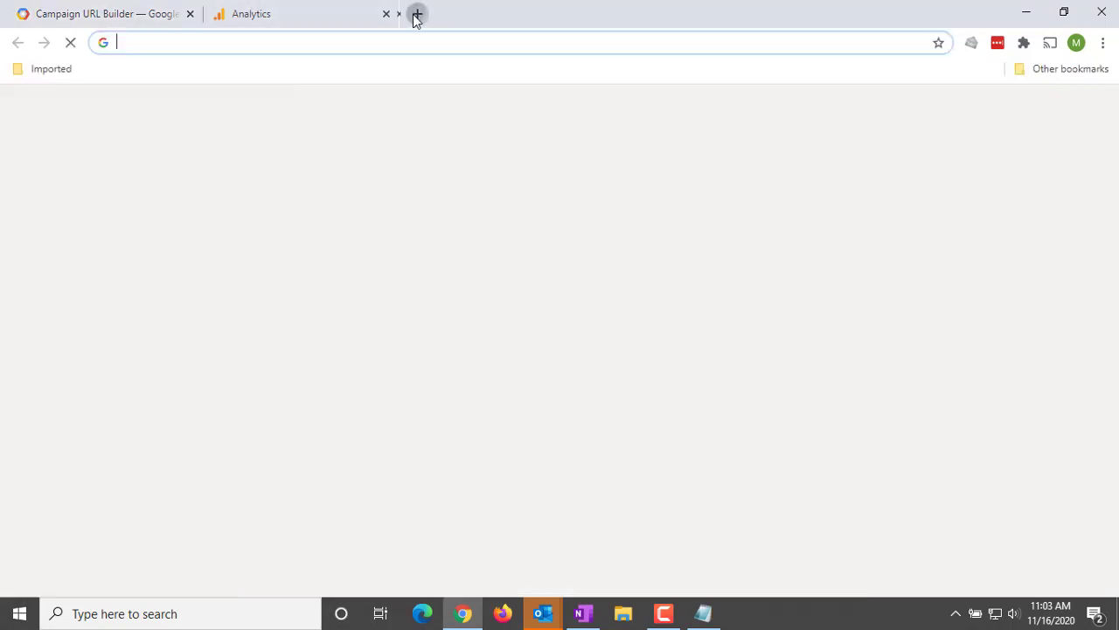
key("ctrl+v")
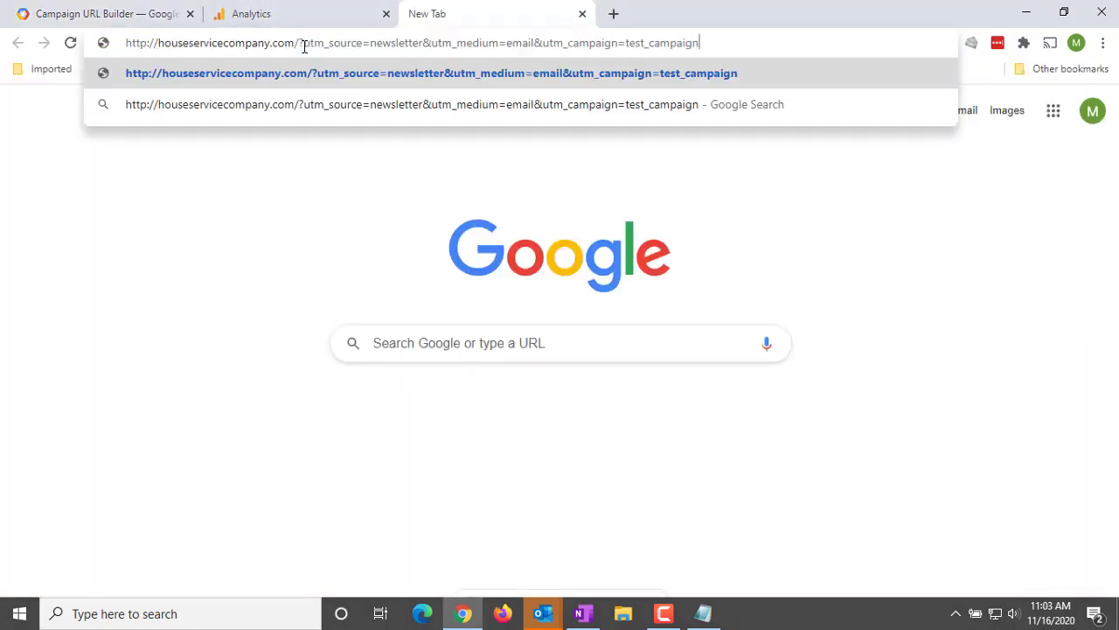
key("Return")
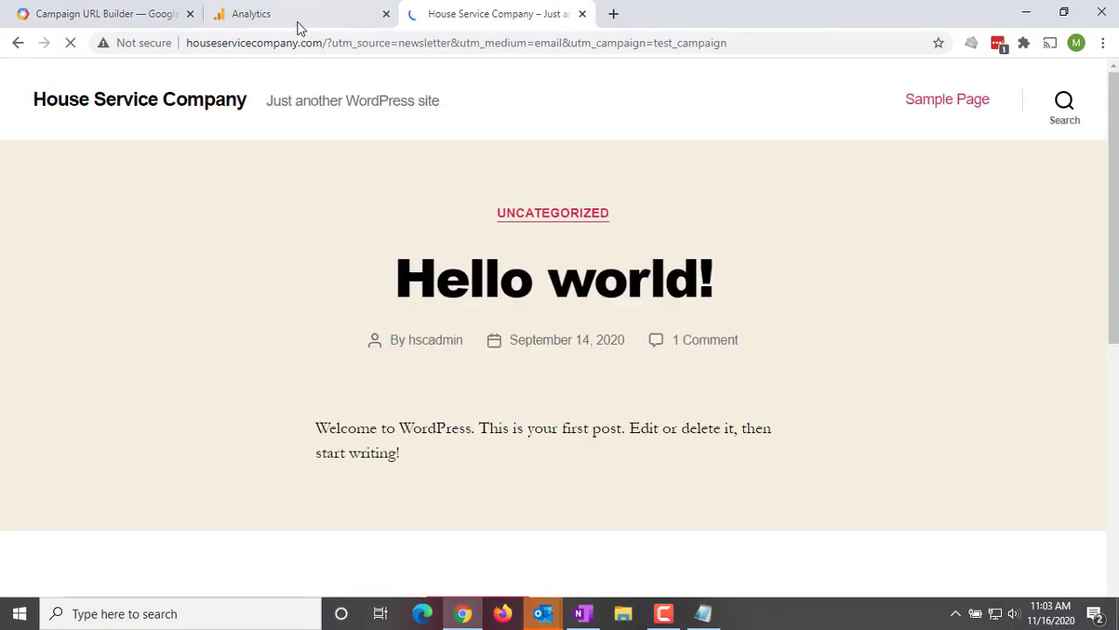
- Check the pageviews, active pages and referrals in the Realtime Overview report in Google Analytics
left_click(294, 20)
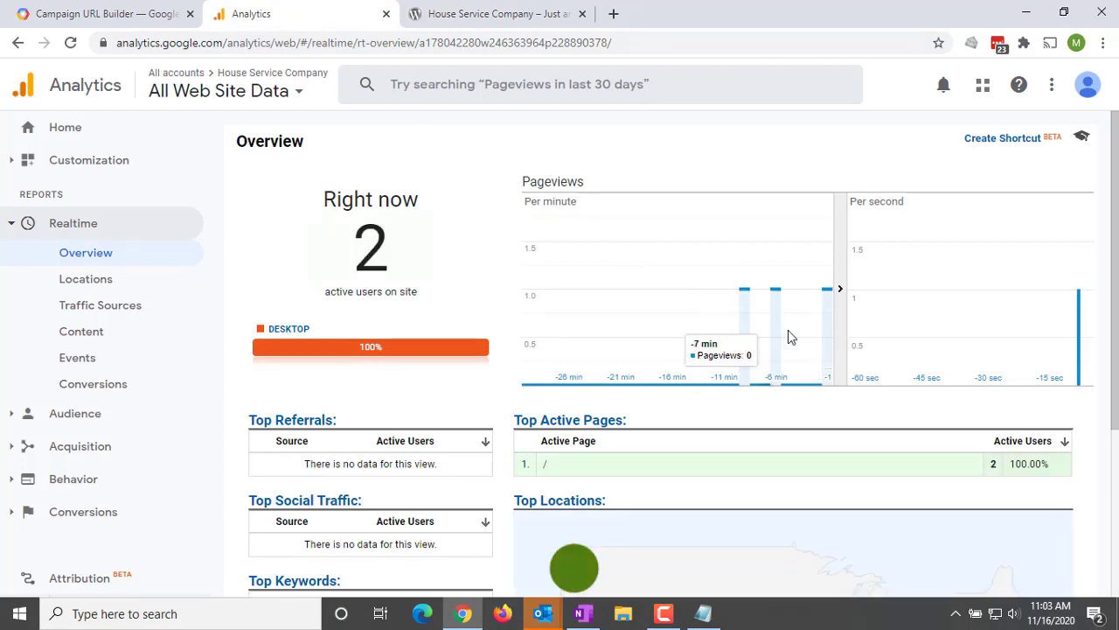
mouse_move(825, 301)
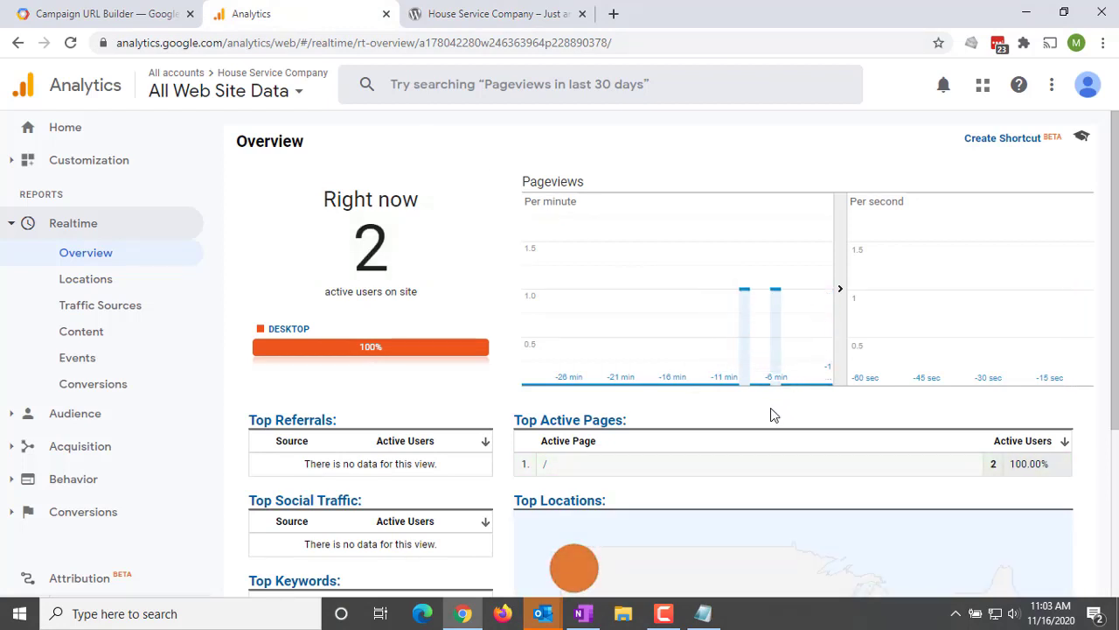
scroll(772, 415, "down", 2)
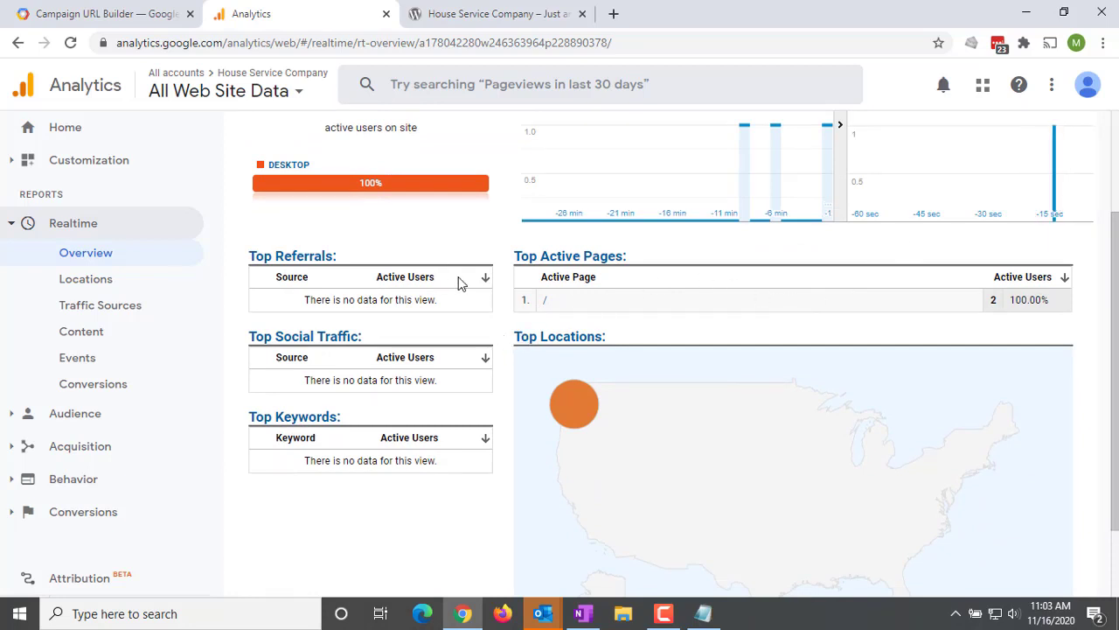
- Open the site's Hello world! post and enter its address as the Website URL in the Campaign URL Builder
left_click(461, 14)
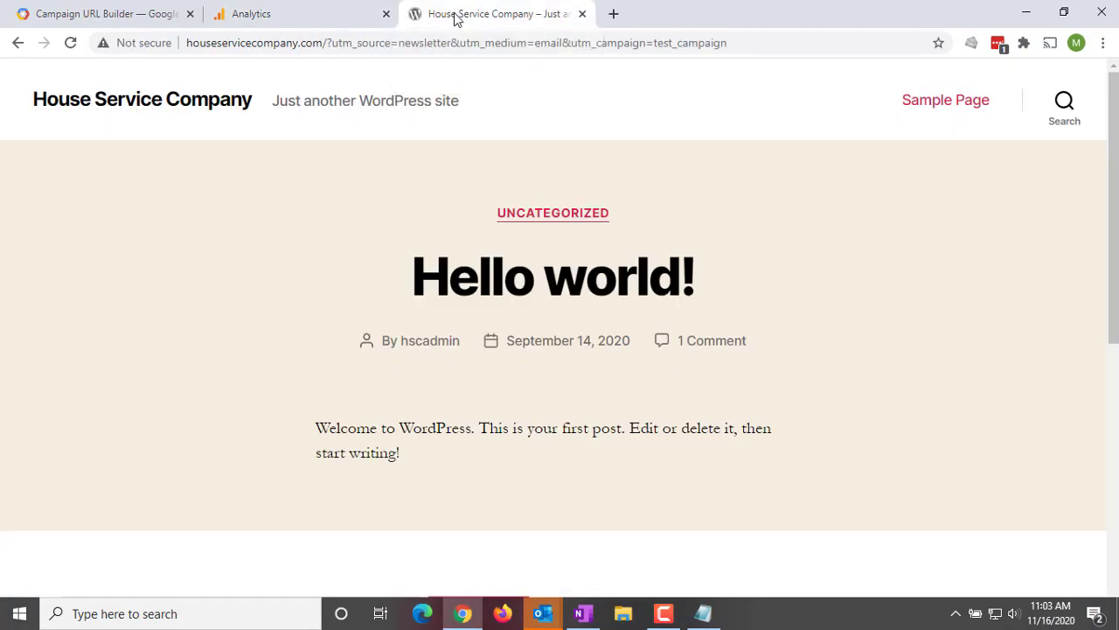
left_click(541, 285)
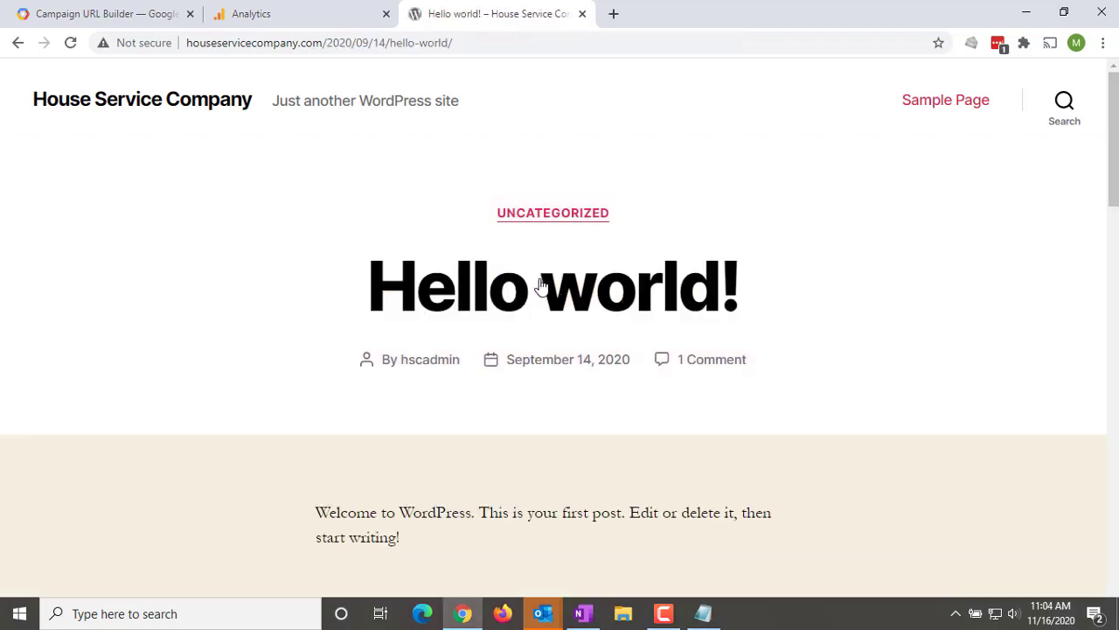
left_click(520, 48)
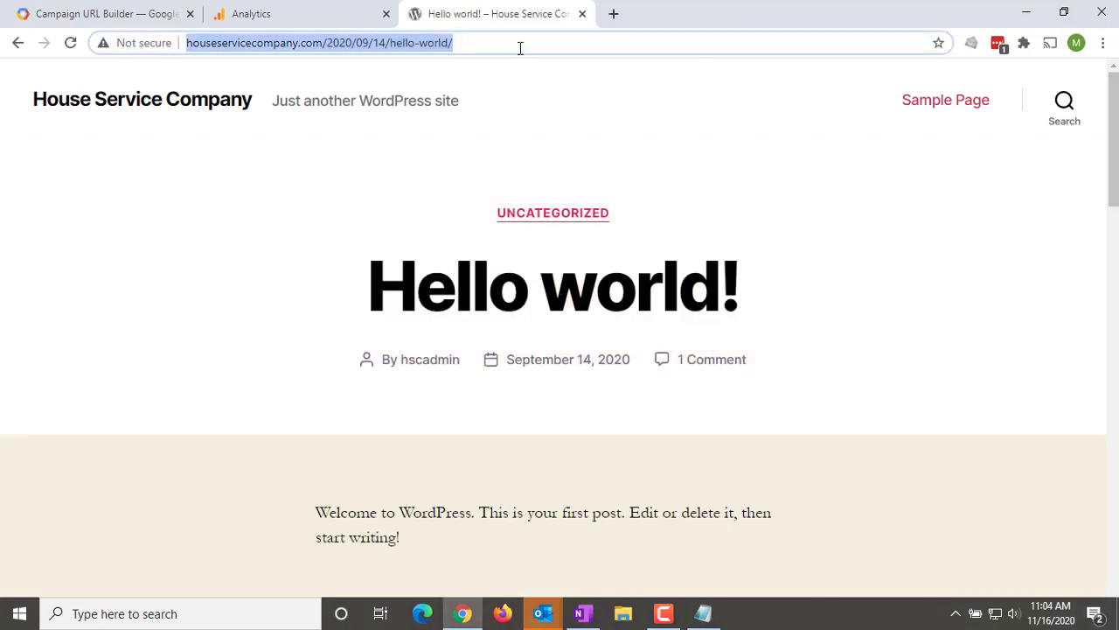
scroll(504, 257, "up", 3)
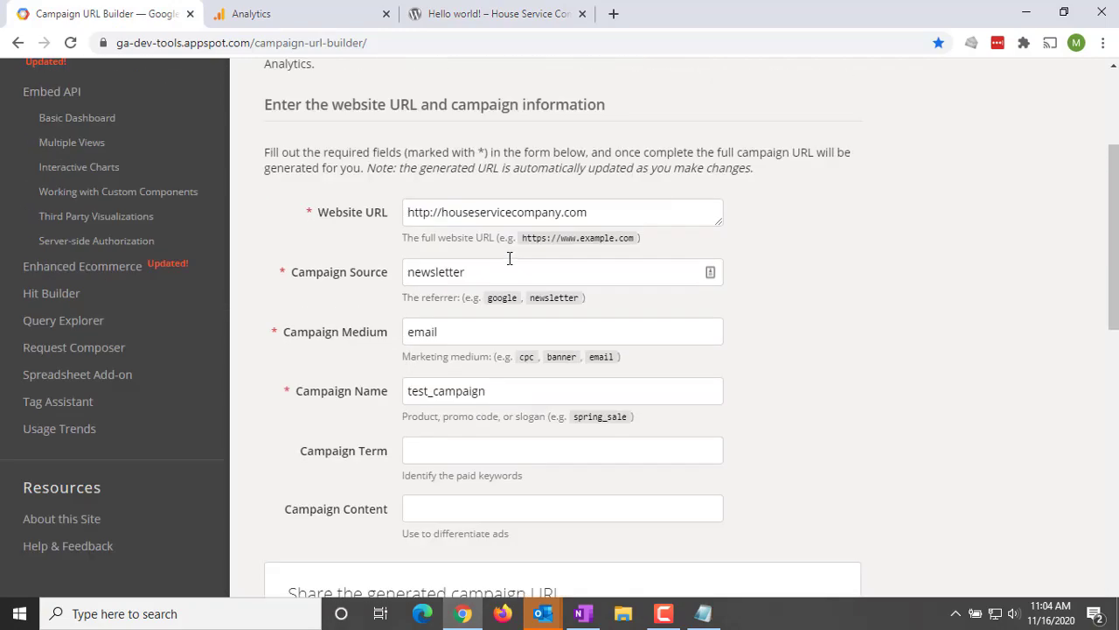
triple_click(625, 272)
key("ctrl+v")
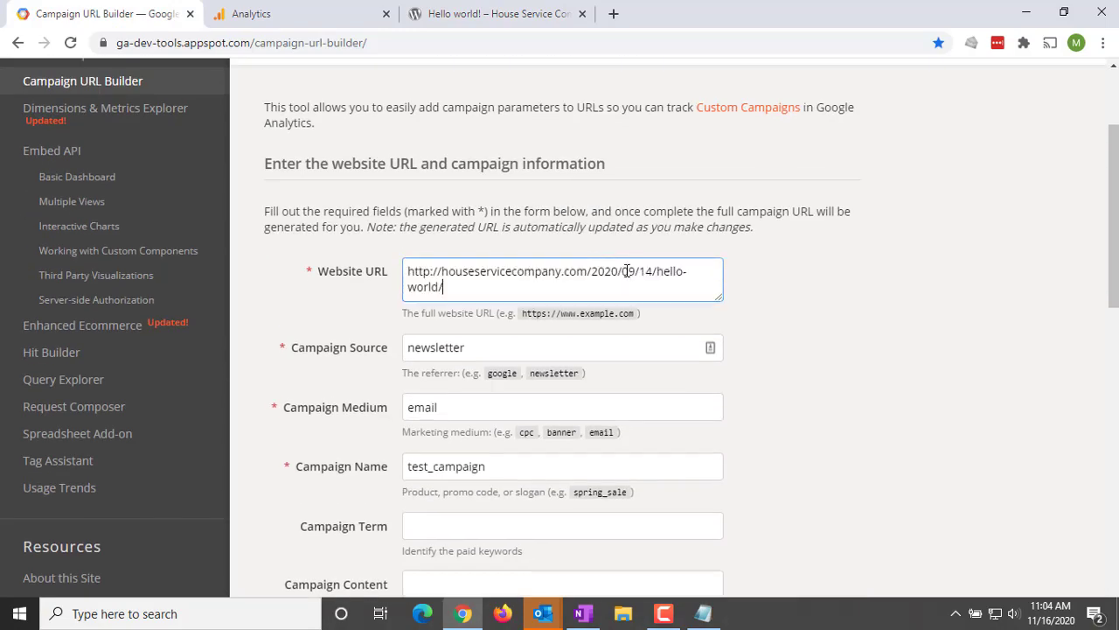
left_click(822, 370)
- Copy the generated campaign URL for the hello-world page and load it in the Hello world! browser tab
scroll(822, 370, "down", 5)
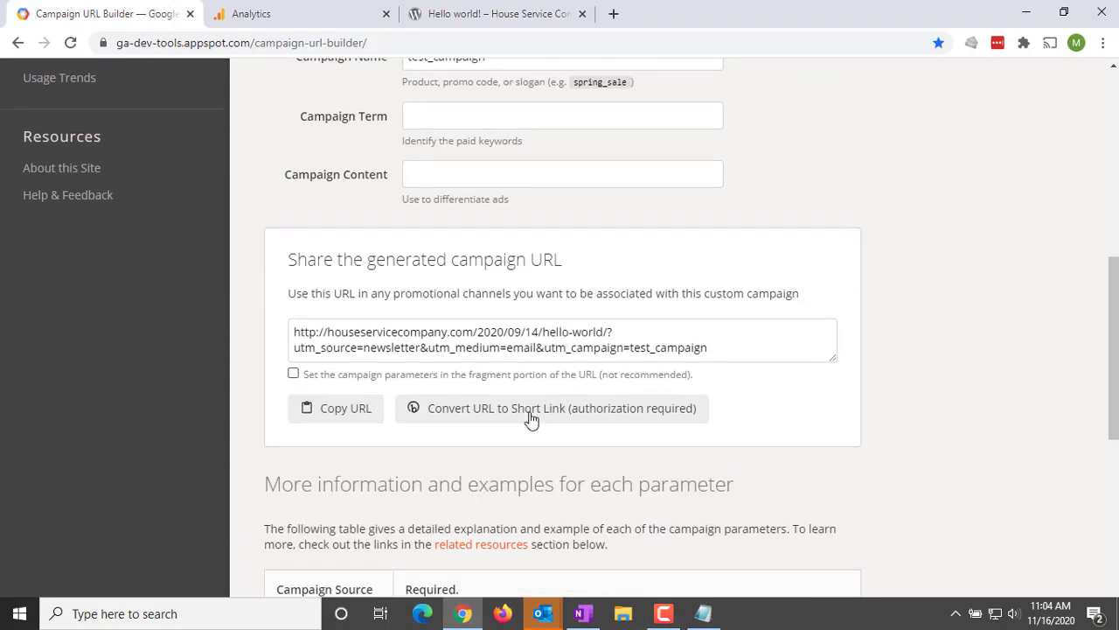
left_click(345, 420)
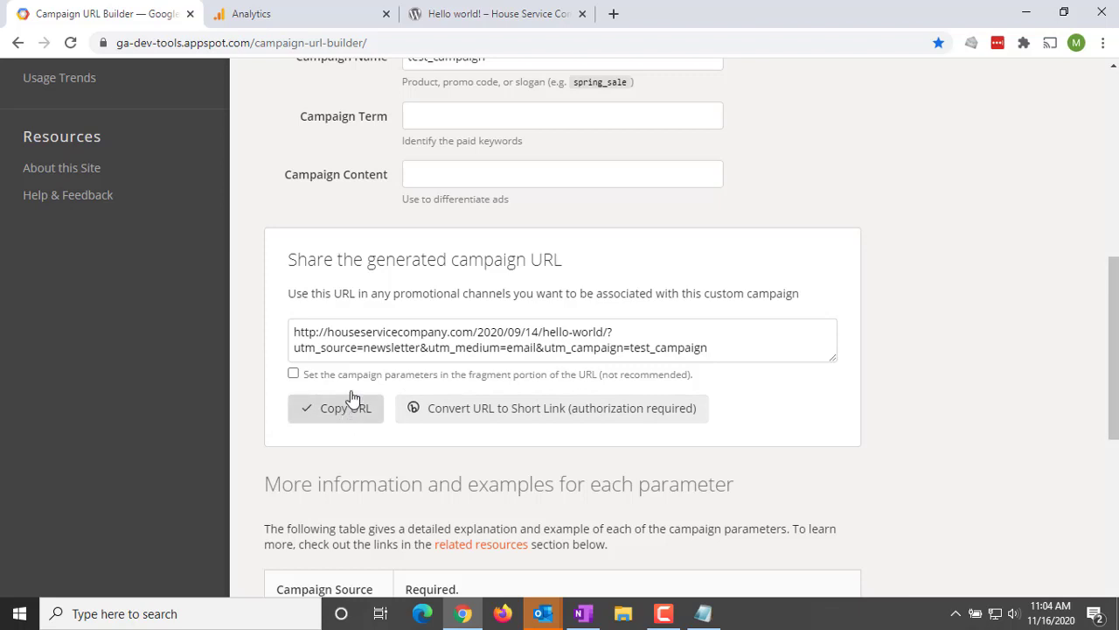
left_click(437, 13)
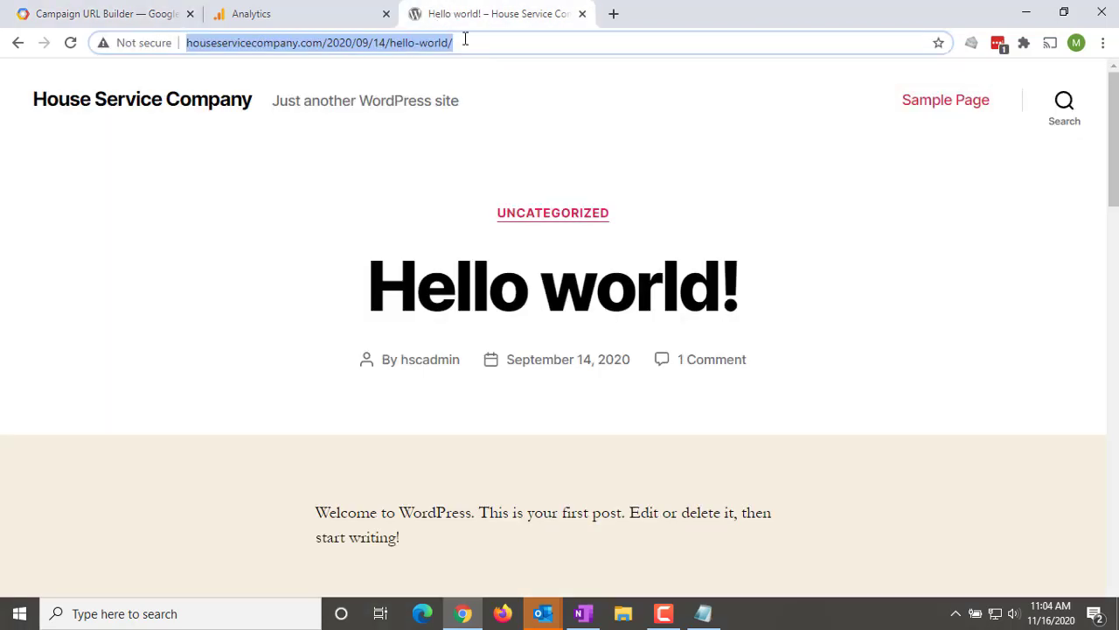
key("ctrl+v")
key("Return")
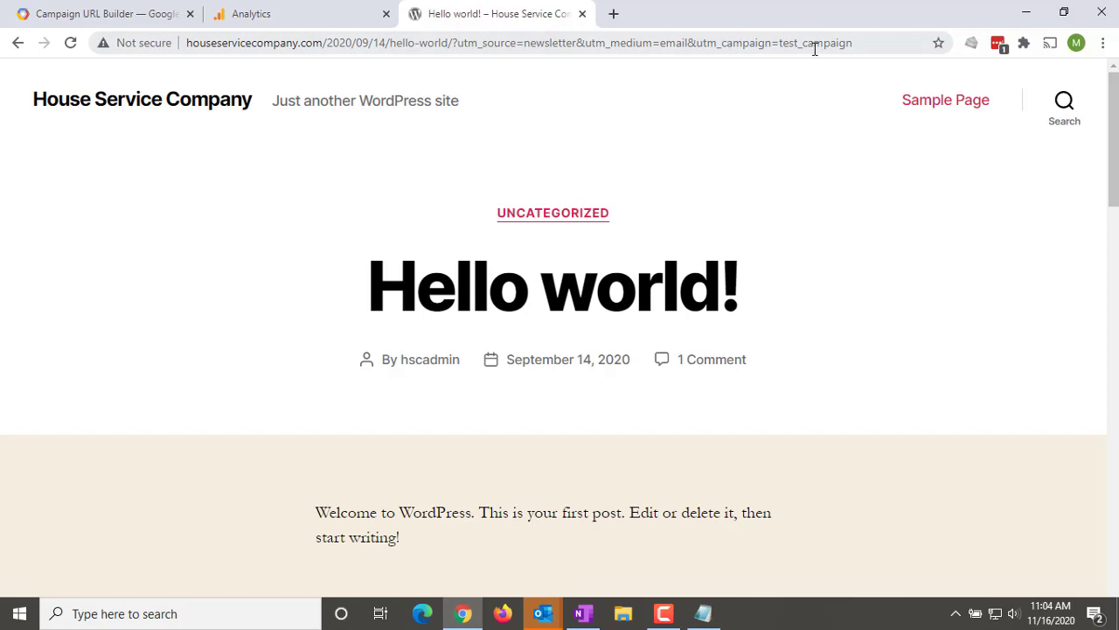
- In the Analytics Realtime reports, view the /2020/09/14/hello-world/ active page and its Traffic Sources
left_click(270, 18)
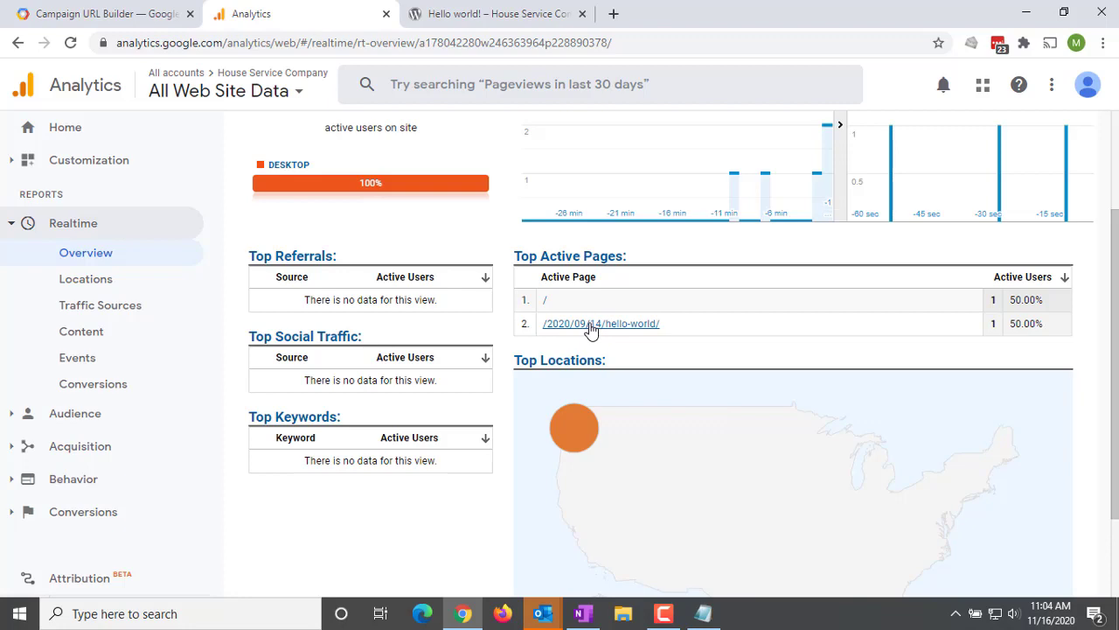
left_click(591, 325)
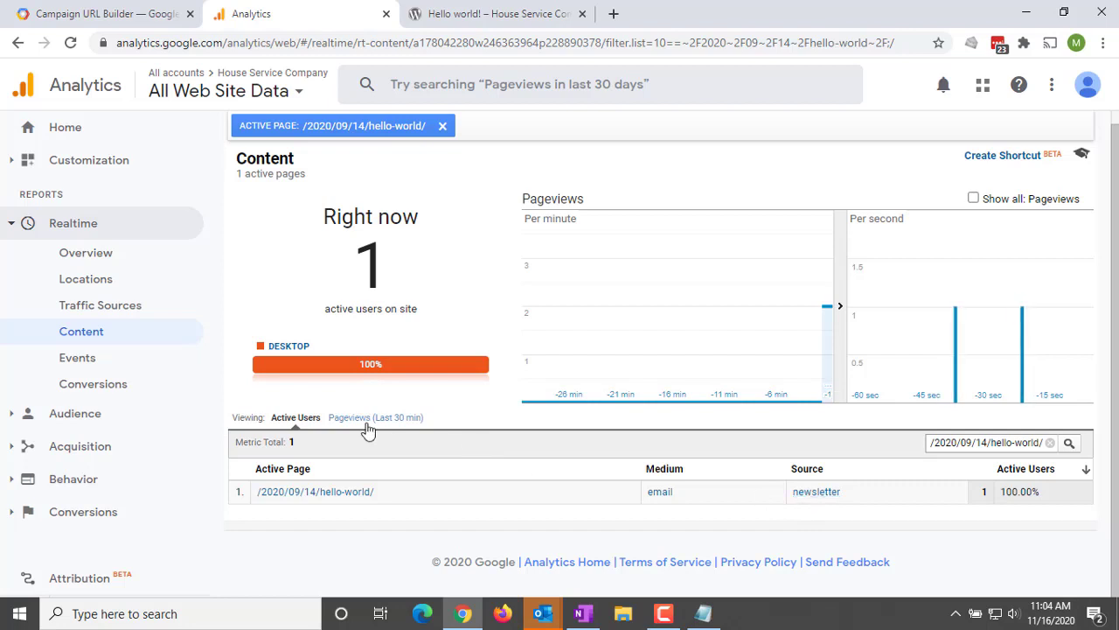
left_click(86, 315)
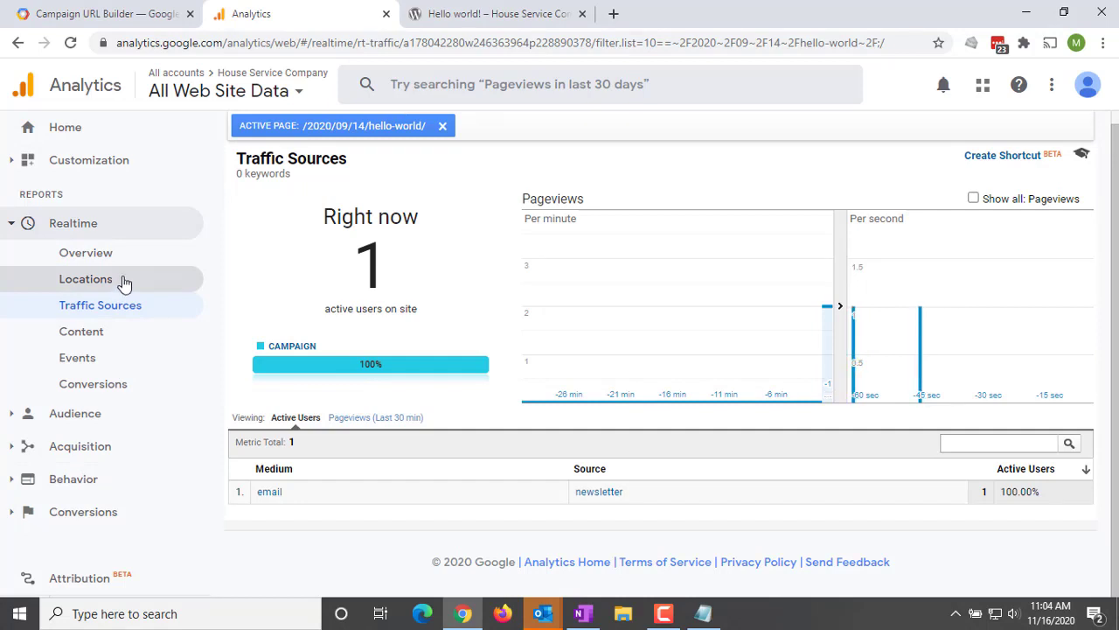
- View the All Campaigns report under Acquisition for Nov 16, 2020 by Source, by Medium, and by Source / Medium
left_click(82, 447)
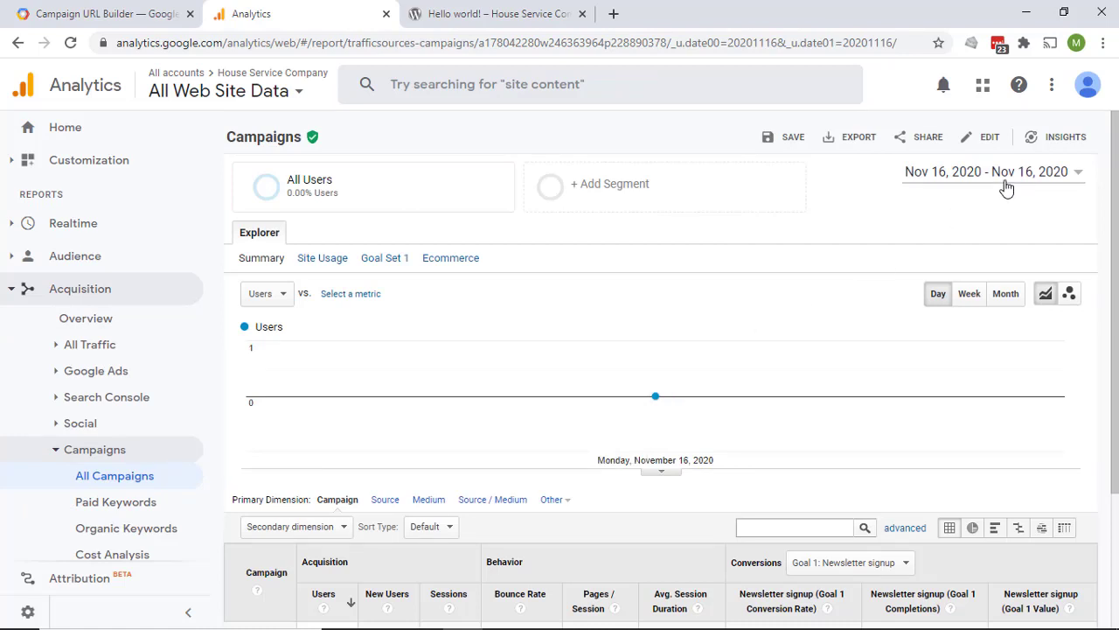
scroll(845, 262, "down", 2)
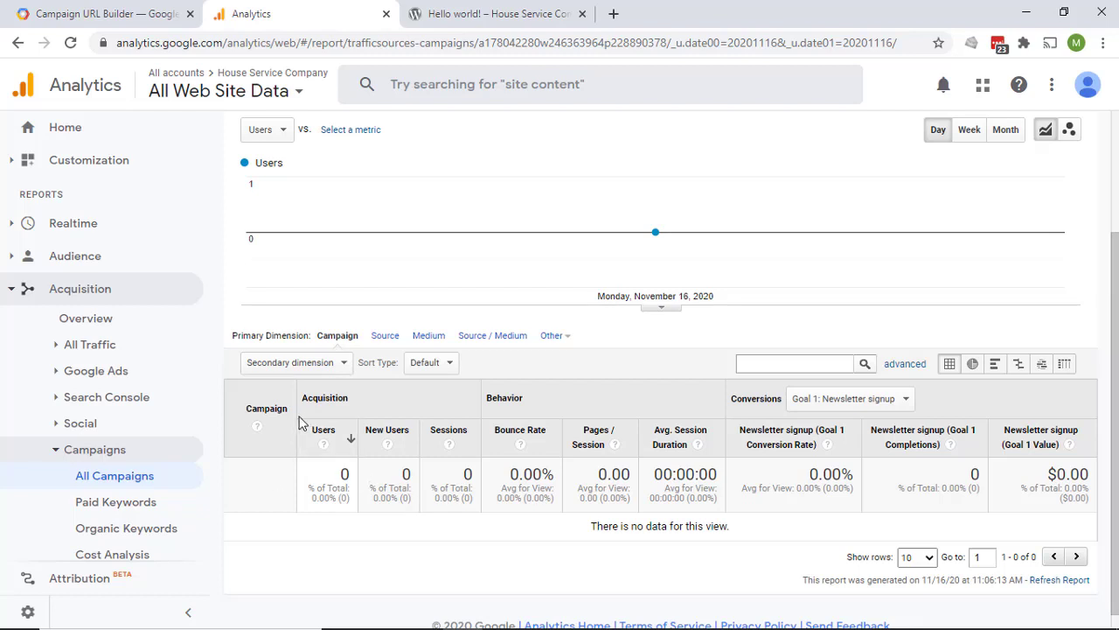
left_click(386, 338)
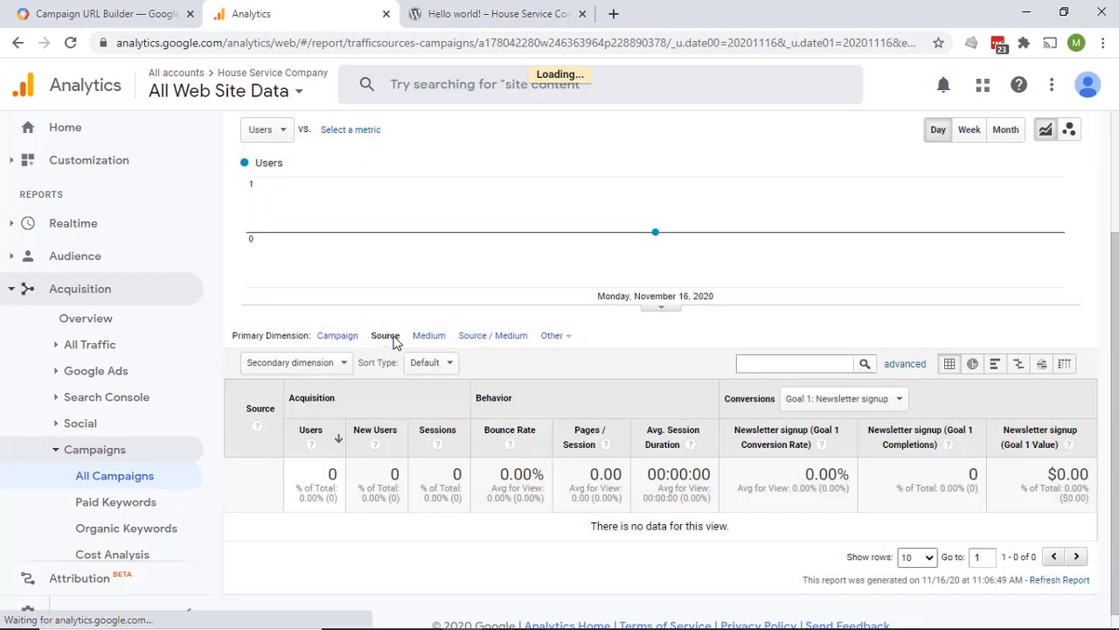
left_click(425, 335)
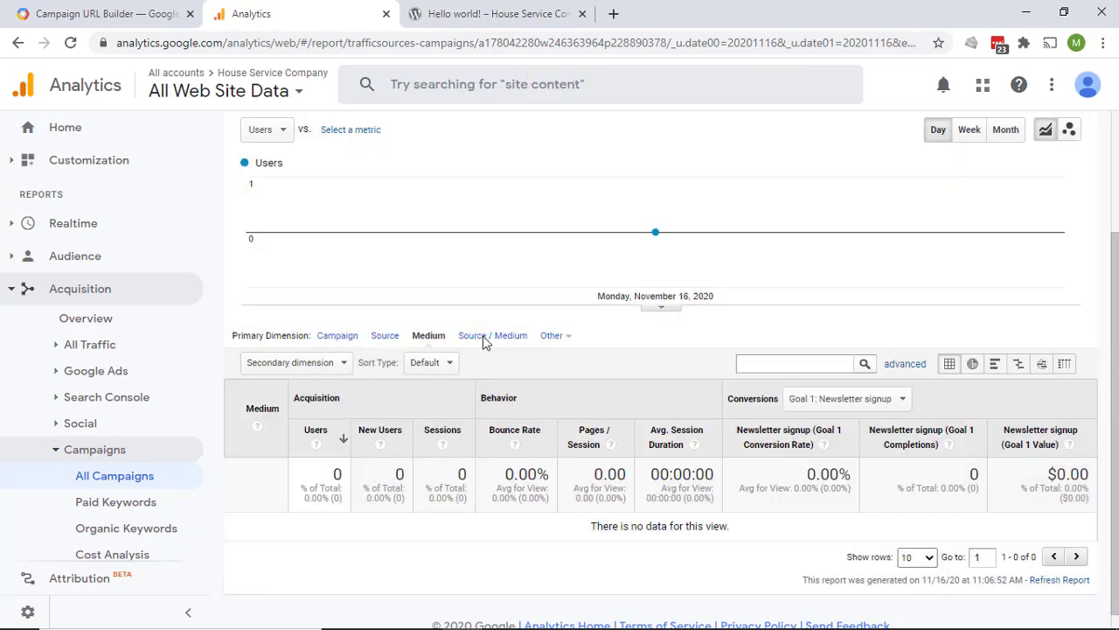
left_click(484, 341)
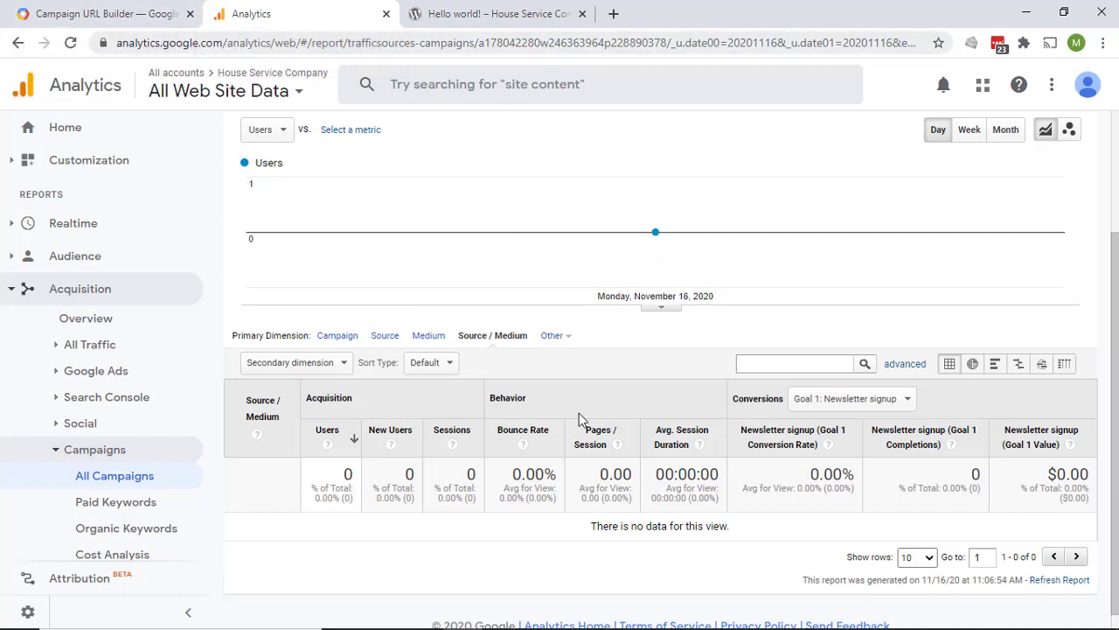
- Switch to Notepad to review the utm parameters of the two tagged URLs, and return to the Analytics campaigns report
mouse_move(741, 626)
left_click(704, 613)
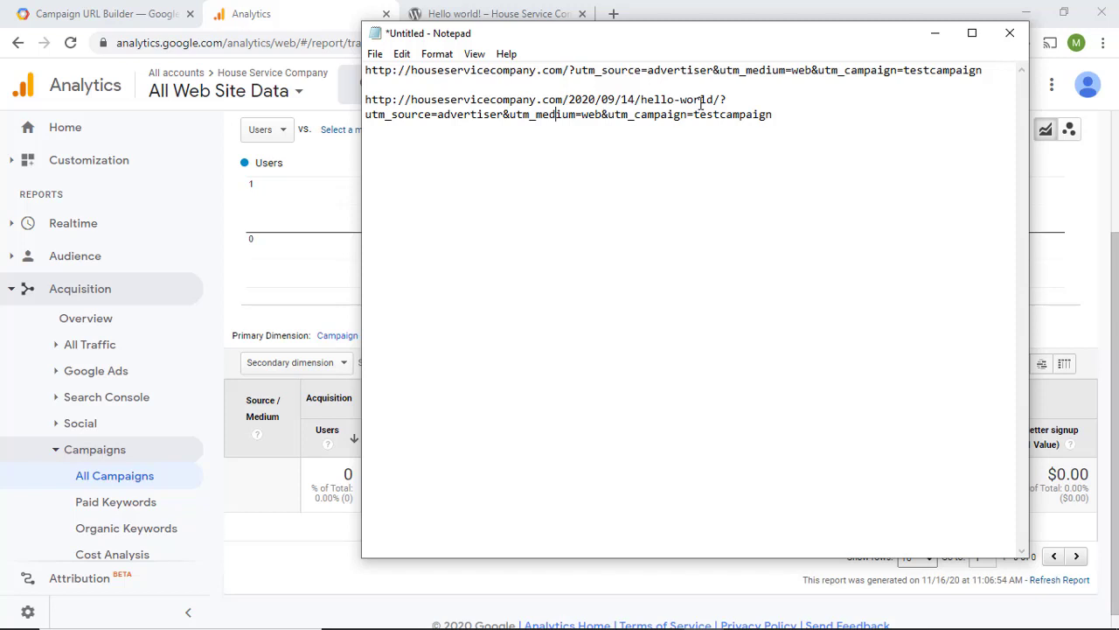
left_click(675, 18)
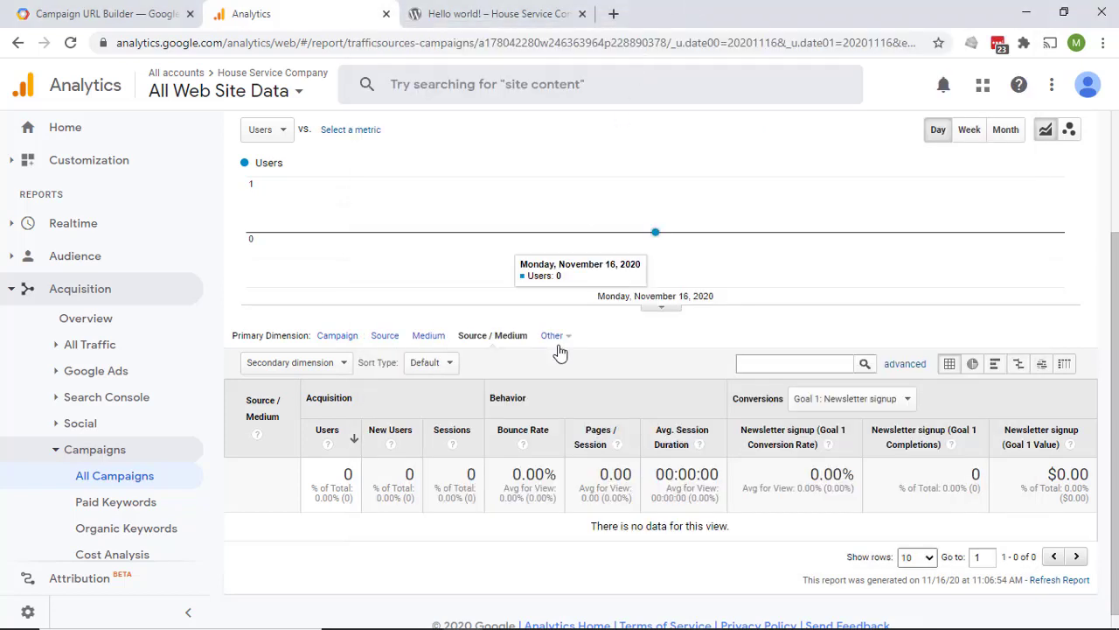